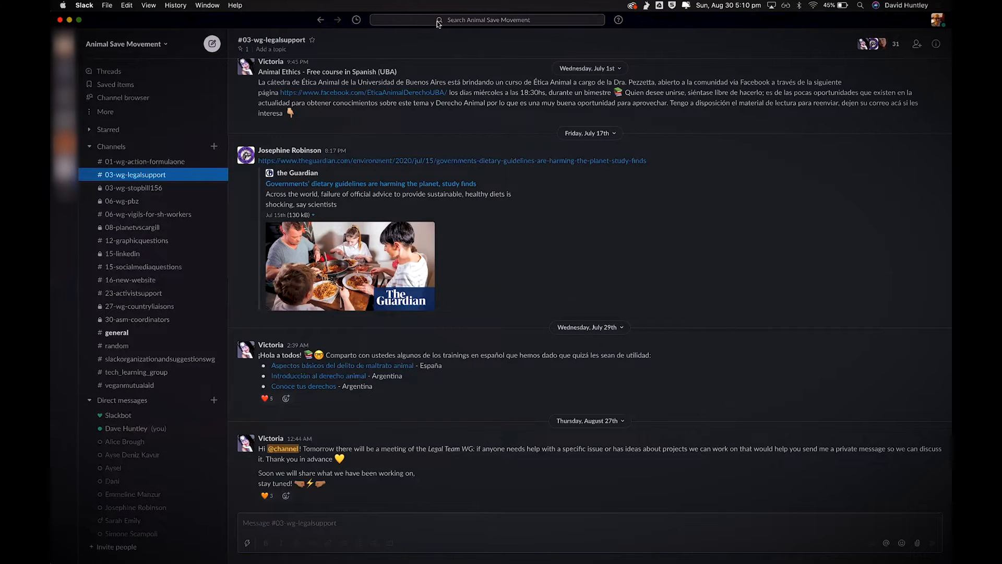
# Switch to the 01-wg-action-formulaone channel, and collapse and expand the sidebar's channel list
pyautogui.hotkey('alt', 'Up')
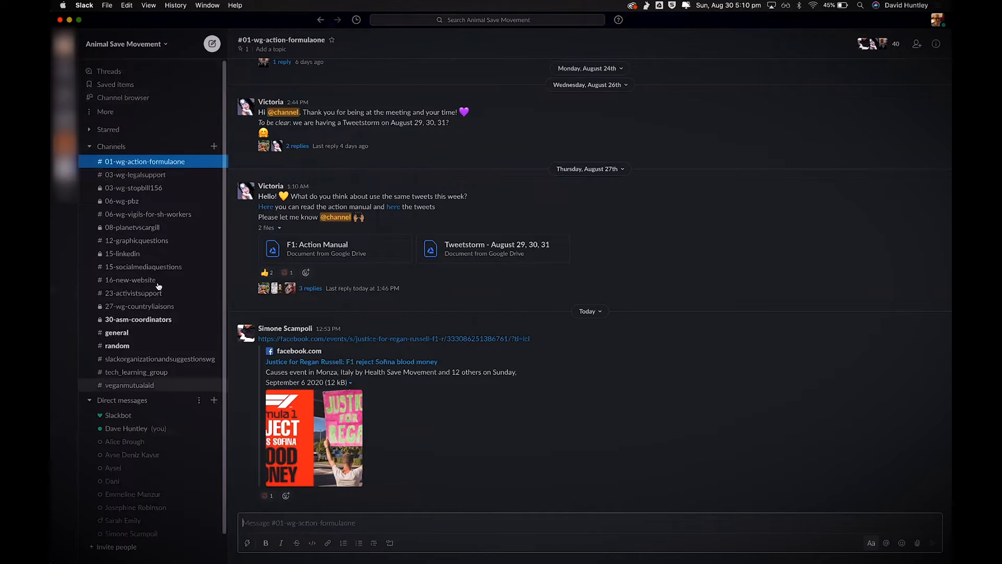
pyautogui.click(89, 146)
pyautogui.click(89, 177)
pyautogui.click(88, 177)
pyautogui.click(147, 149)
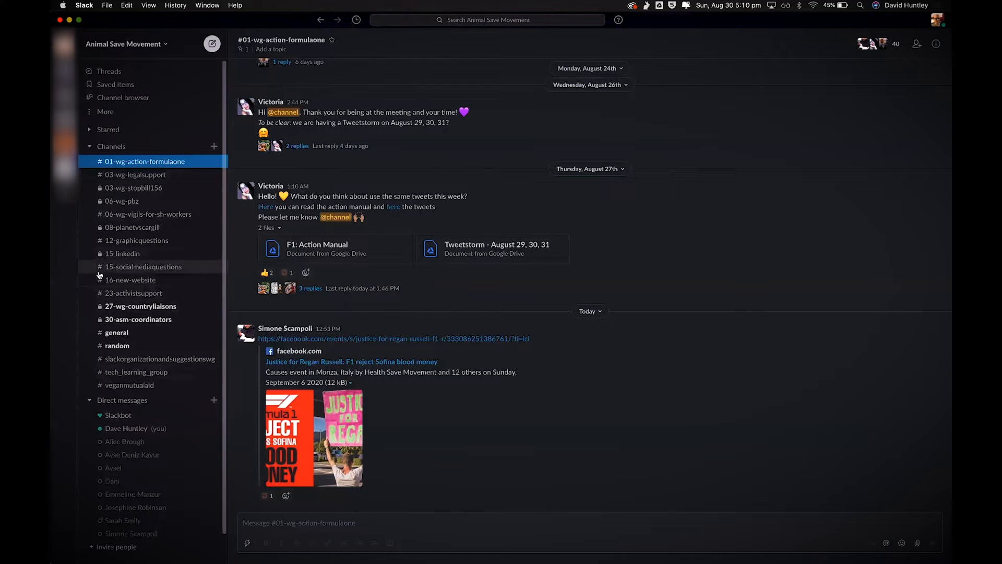
# Open the 12-graphicquestions channel, star it and expand the Starred section
pyautogui.click(176, 241)
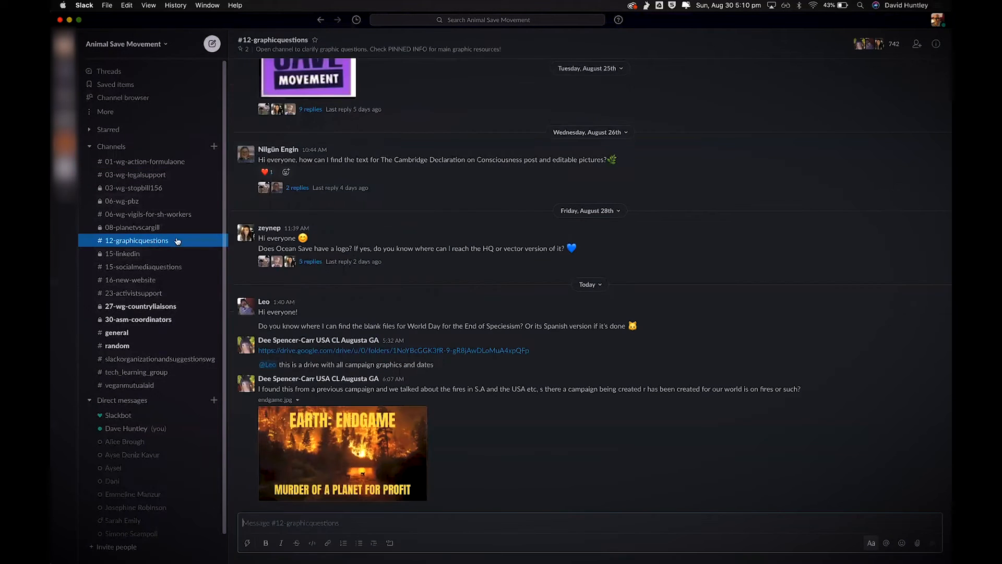
pyautogui.click(315, 41)
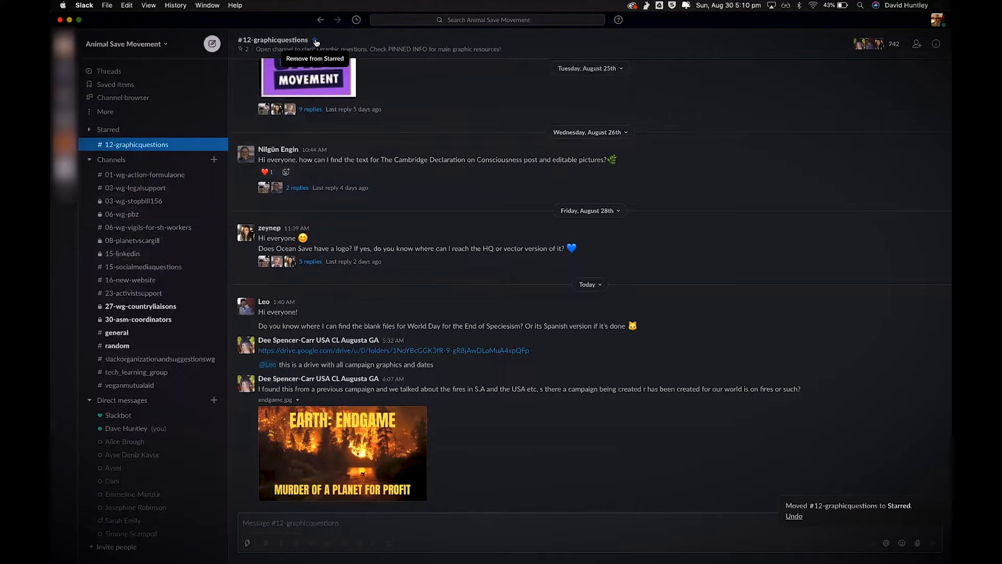
pyautogui.click(90, 131)
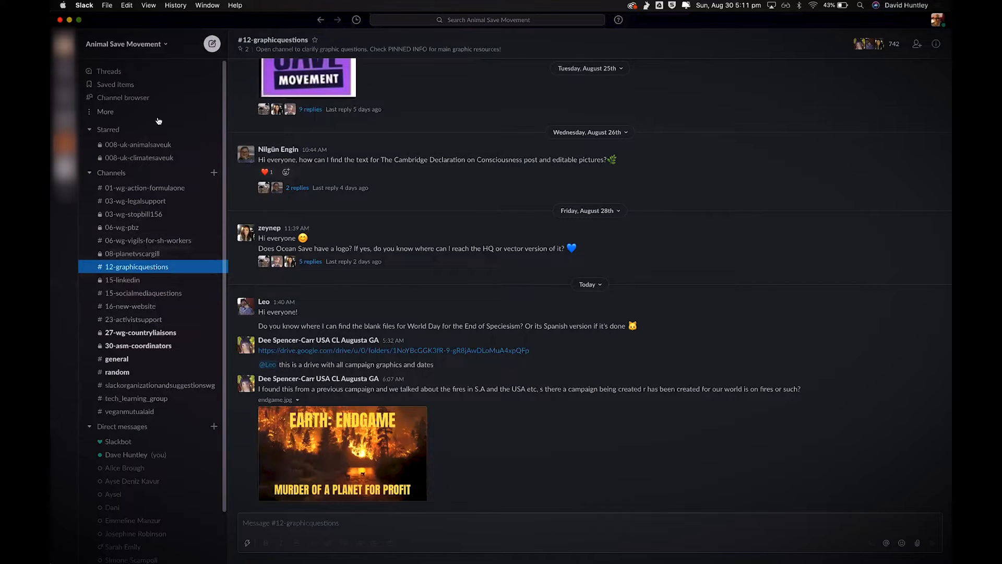
# Open the channel browser and review the sidebar preferences for which items are always shown
pyautogui.click(110, 99)
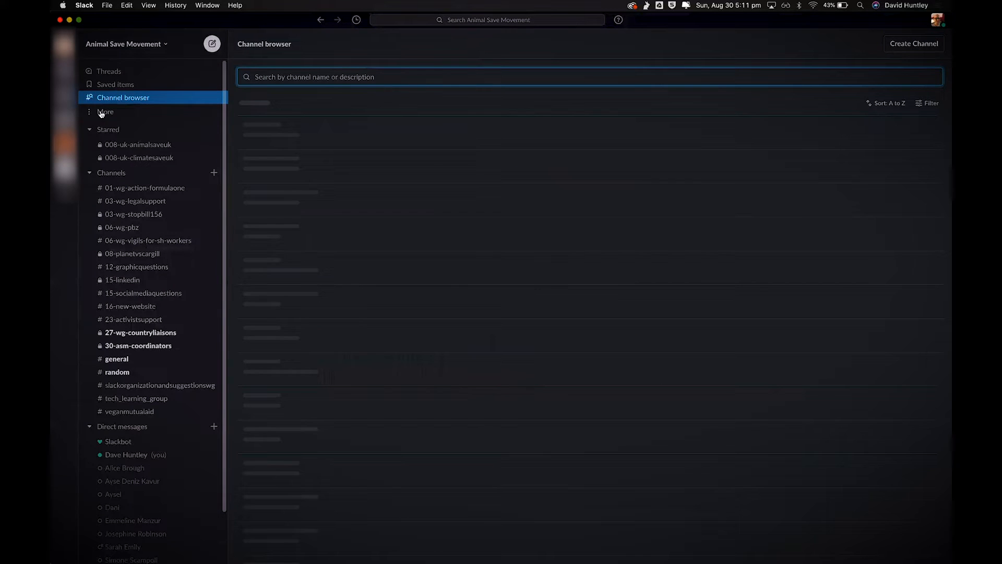
pyautogui.click(101, 112)
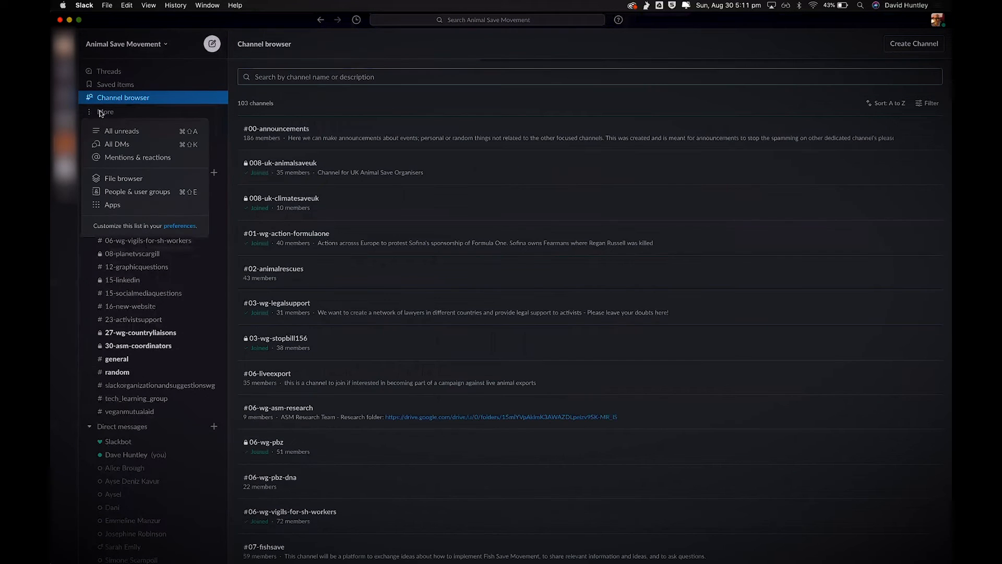
pyautogui.click(187, 227)
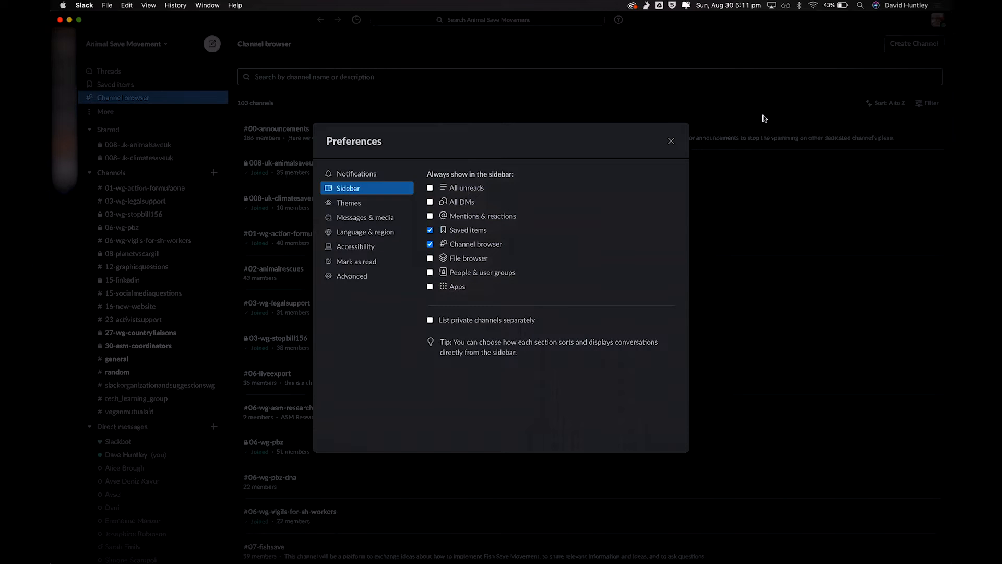
pyautogui.click(671, 142)
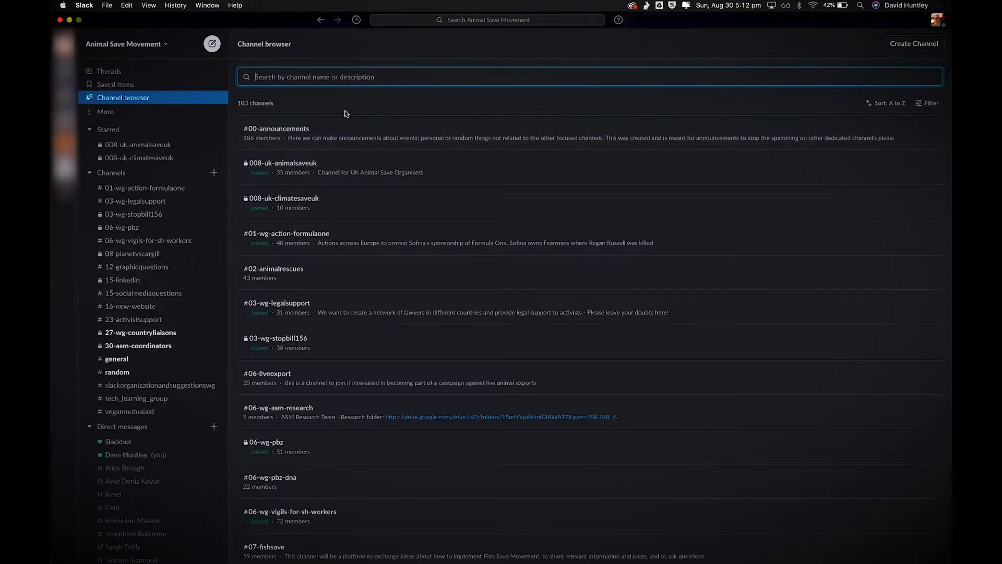
# Open 00-announcements from the channel browser and join it
pyautogui.click(406, 125)
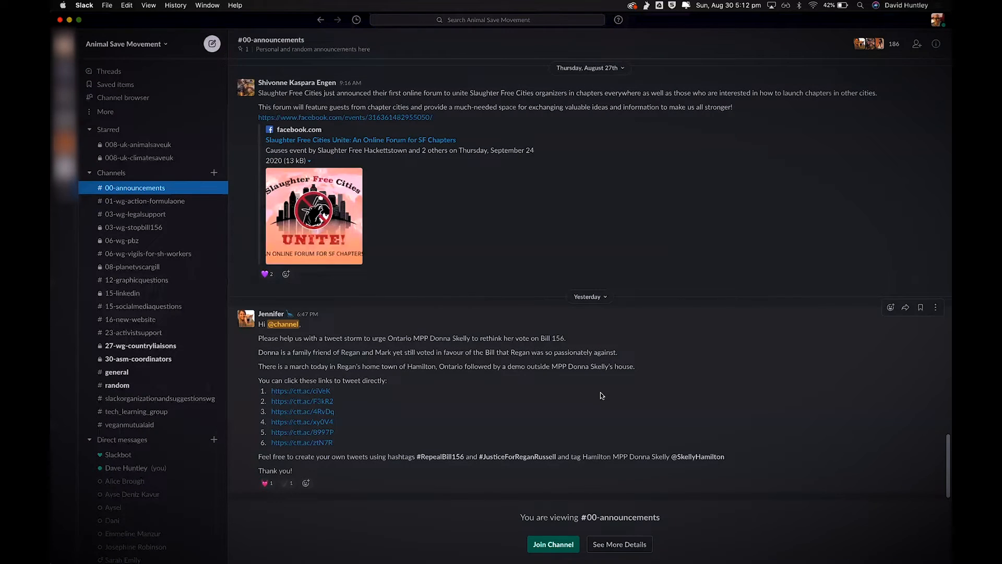
pyautogui.click(550, 545)
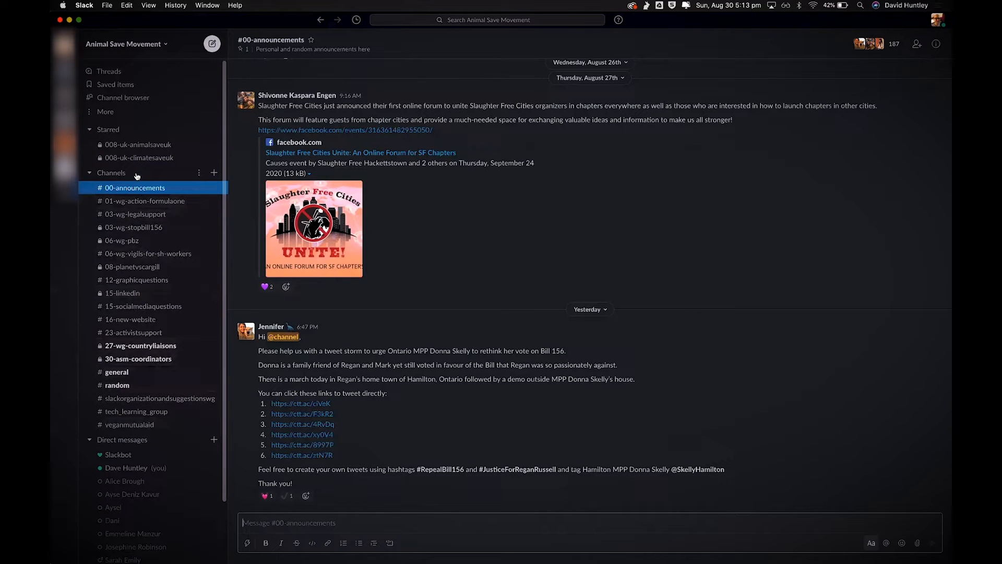
# Start a new channel named dh-test-channel with the description "it can be anything you like"
pyautogui.click(215, 173)
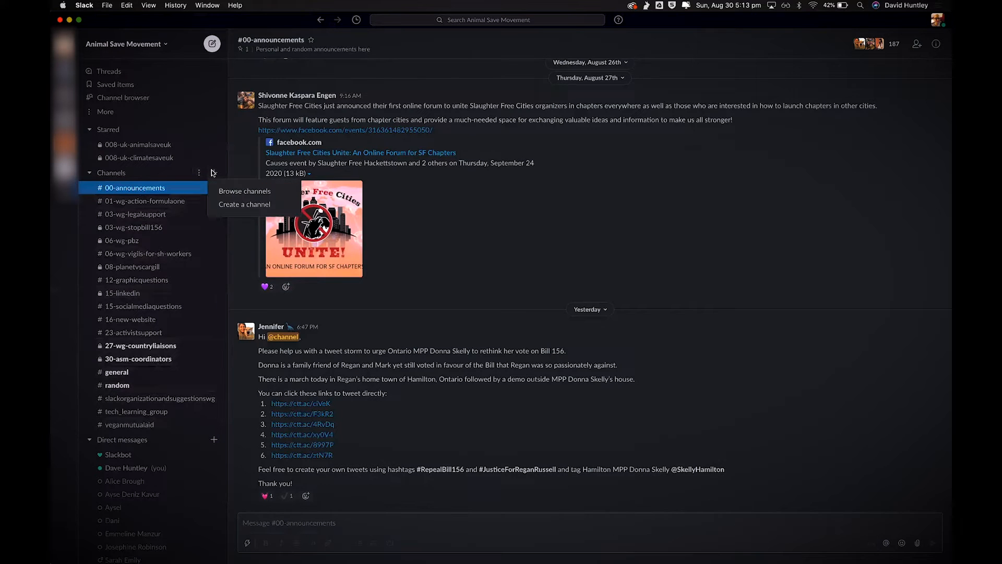
pyautogui.click(239, 205)
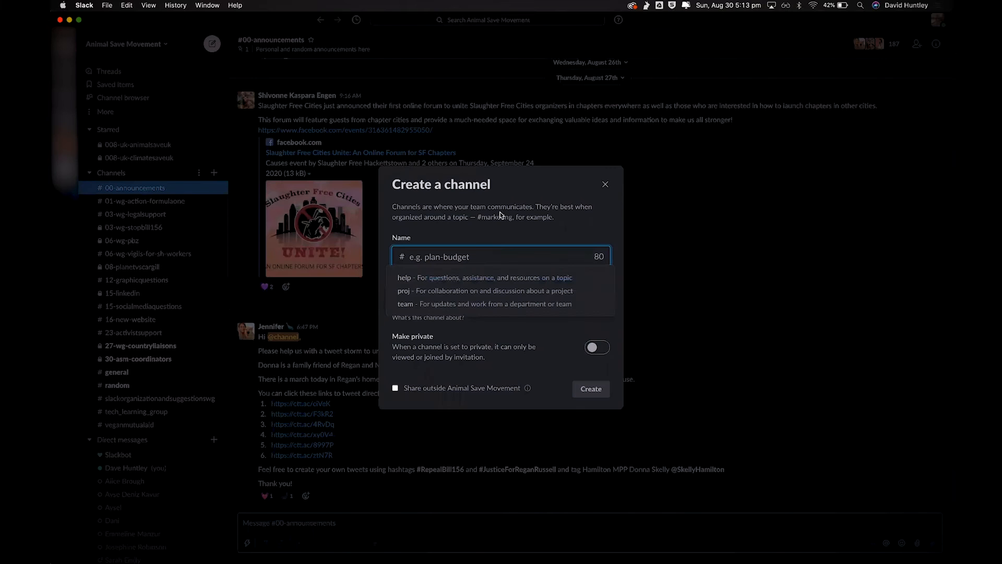
pyautogui.click(478, 256)
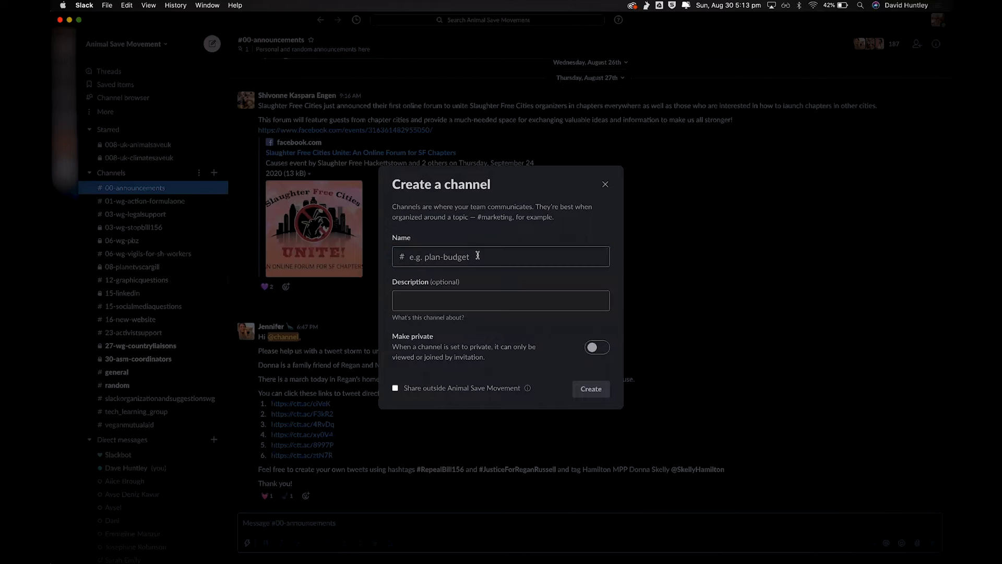
pyautogui.click(477, 255)
pyautogui.write('dh-test-channel')
pyautogui.click(474, 301)
pyautogui.write('it can')
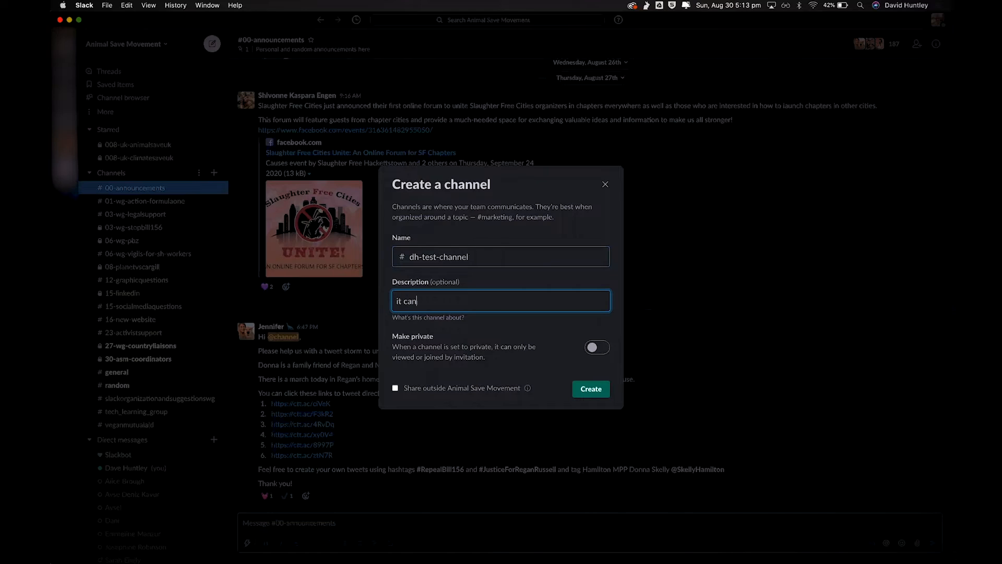
pyautogui.write(' be anything you like')
# Create dh-test-channel as a private channel without adding people, and star it
pyautogui.click(600, 348)
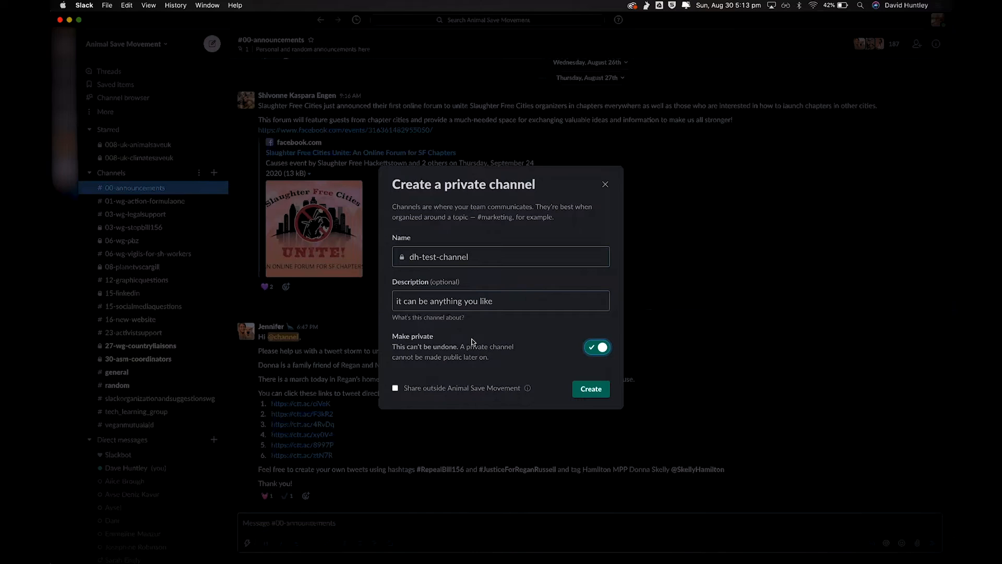
pyautogui.click(590, 394)
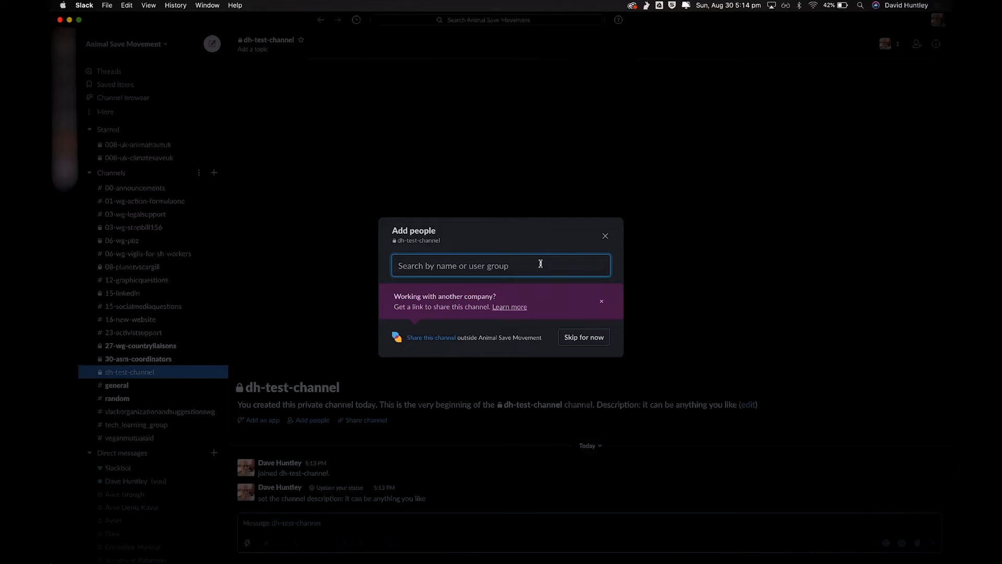
pyautogui.click(582, 337)
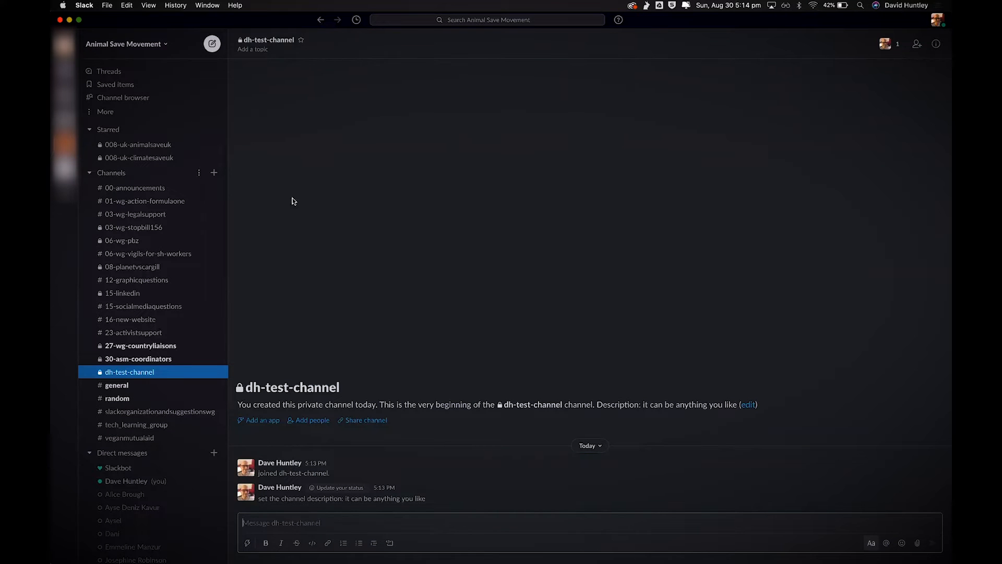
pyautogui.click(302, 41)
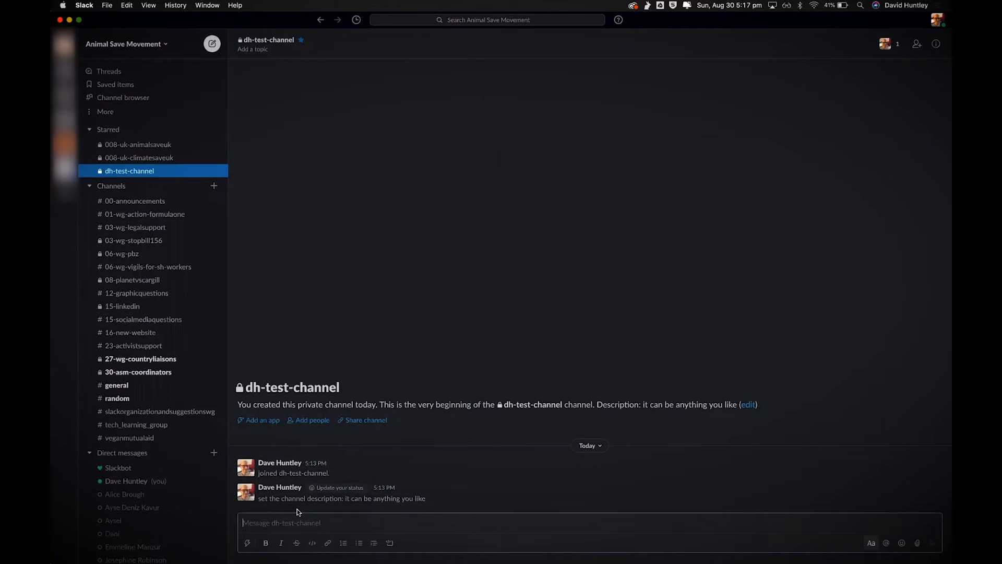
# Send "some simple message" to dh-test-channel, followed by a two-line message reading "So I can send a message" and "with multiple lines"
pyautogui.write('some simple message')
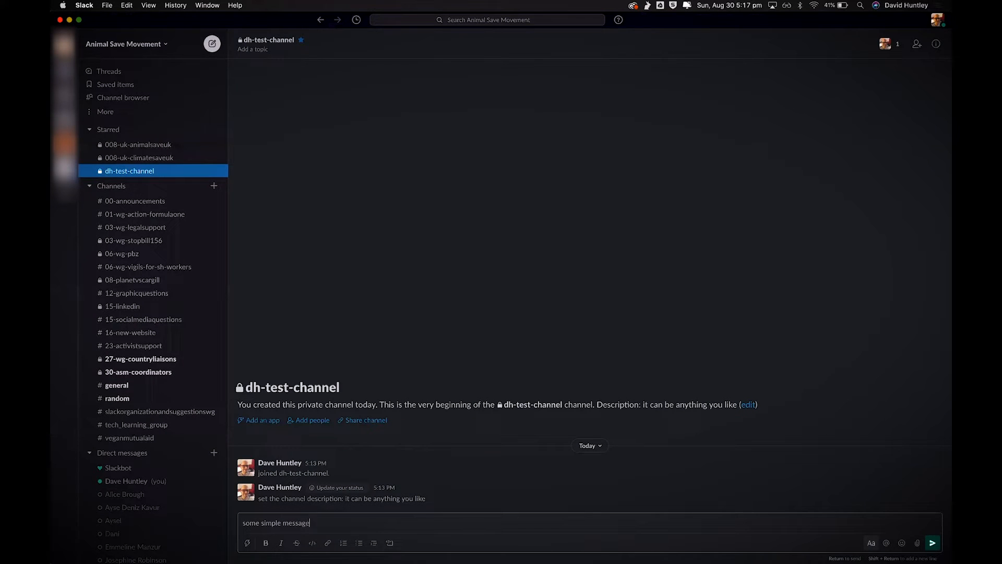
pyautogui.press('Return')
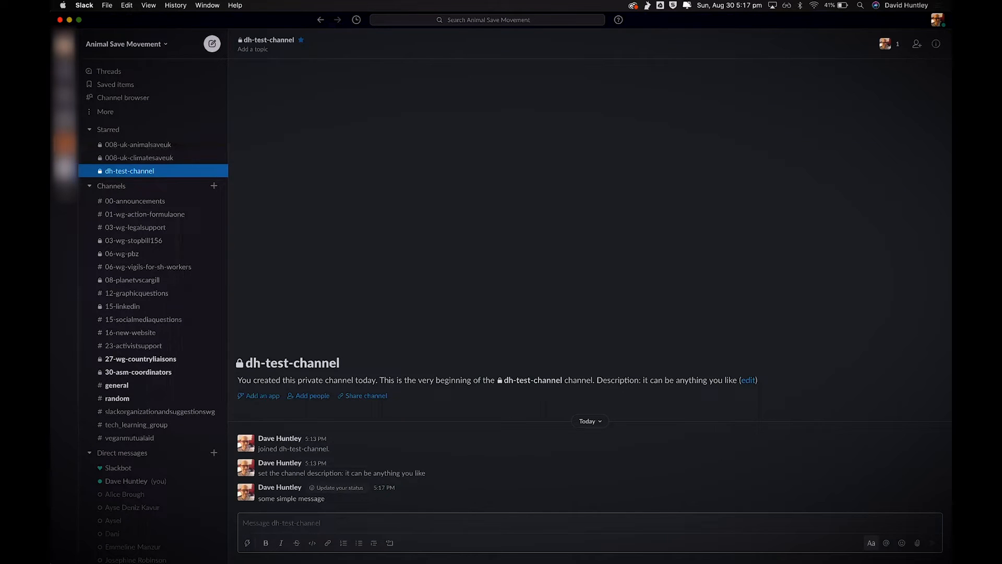
pyautogui.write('So I can send a message')
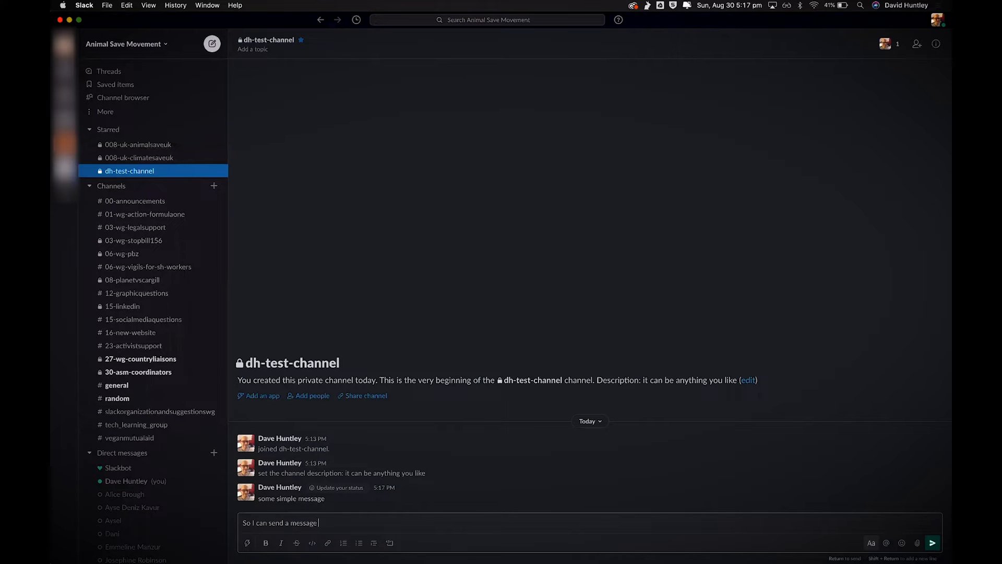
pyautogui.hotkey('shift', 'Return')
pyautogui.write('with multiple')
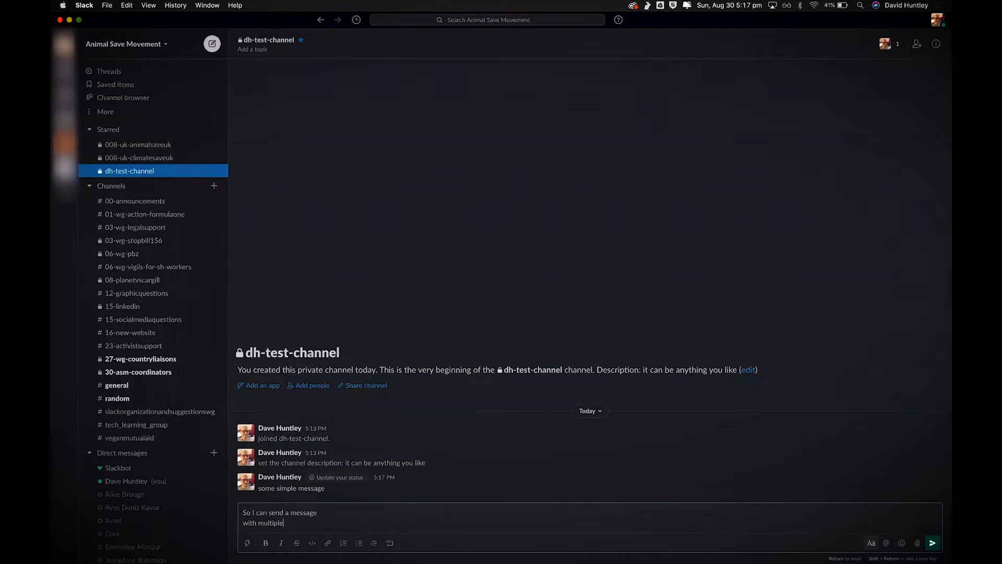
pyautogui.write(' lines')
pyautogui.press('Return')
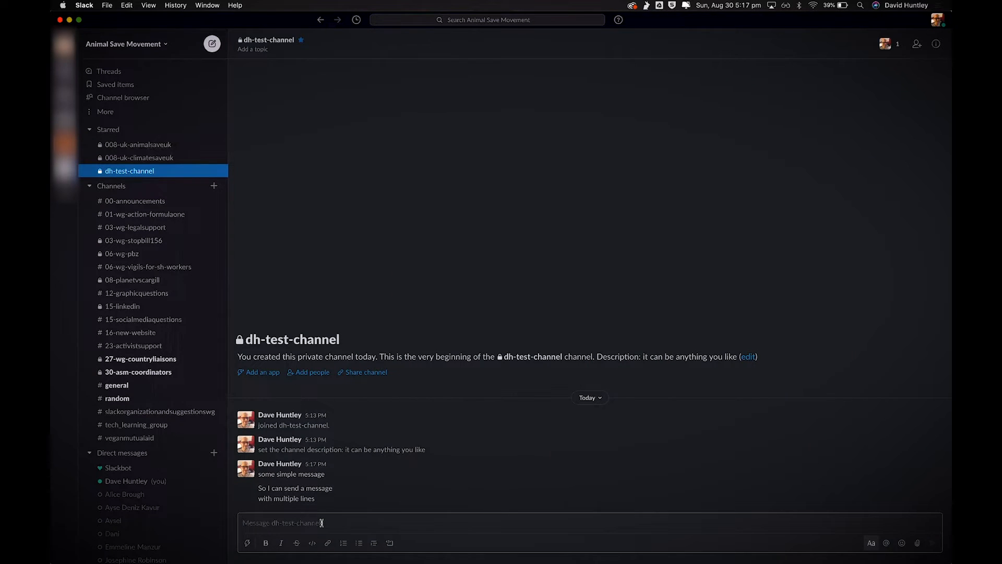
# Send a message that mentions your own account followed by "hey there"
pyautogui.write('@')
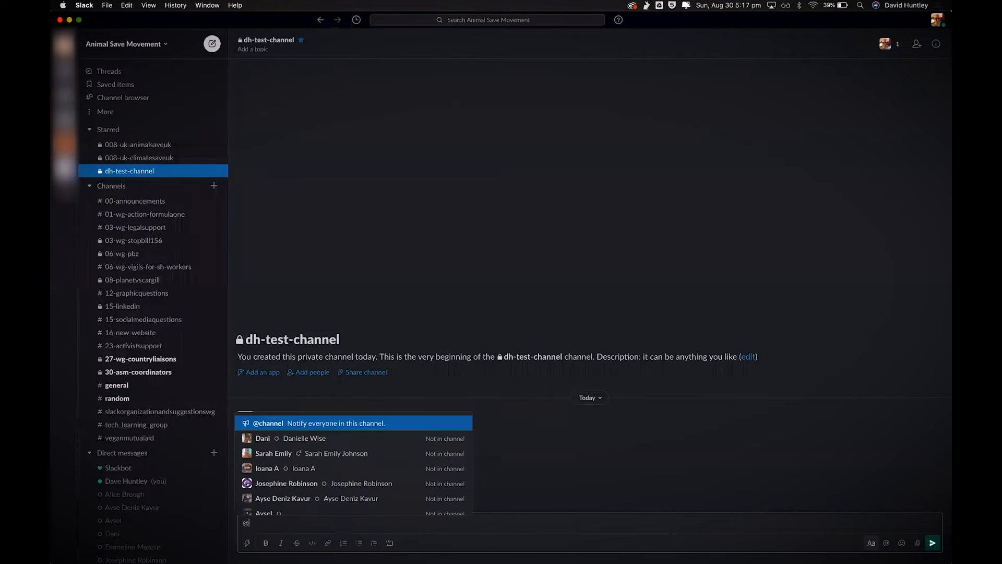
pyautogui.write('dav')
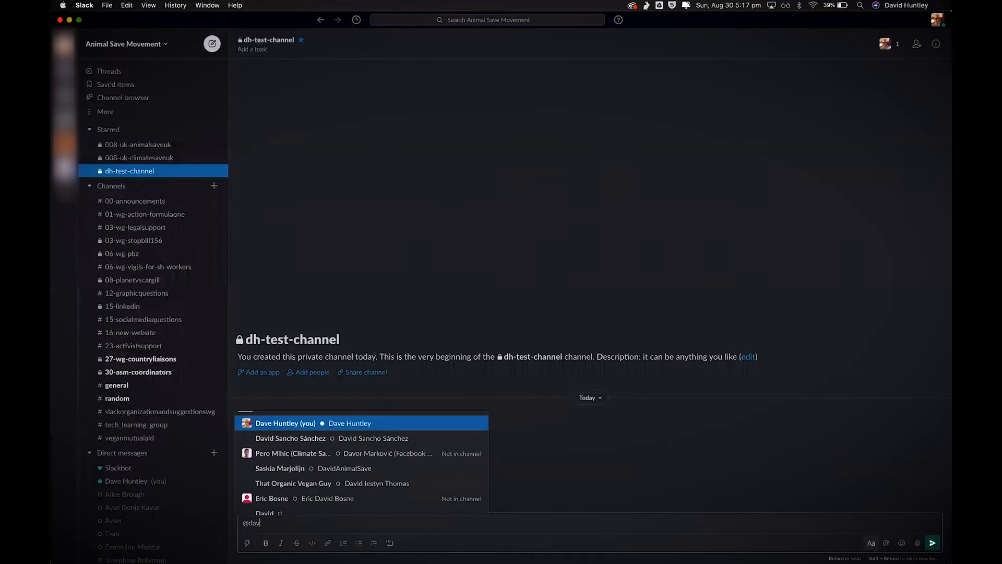
pyautogui.press('Return')
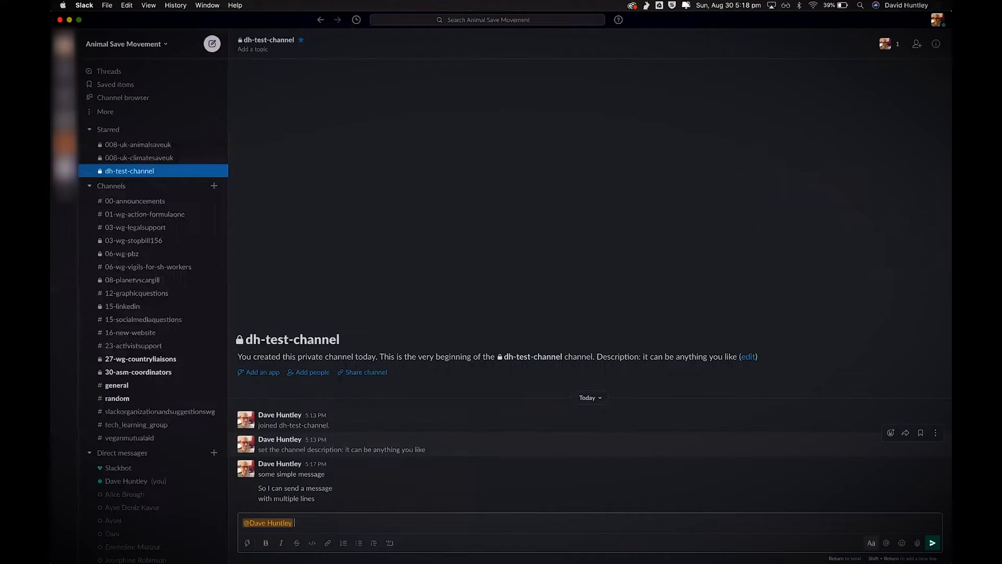
pyautogui.write('hey there')
pyautogui.press('Return')
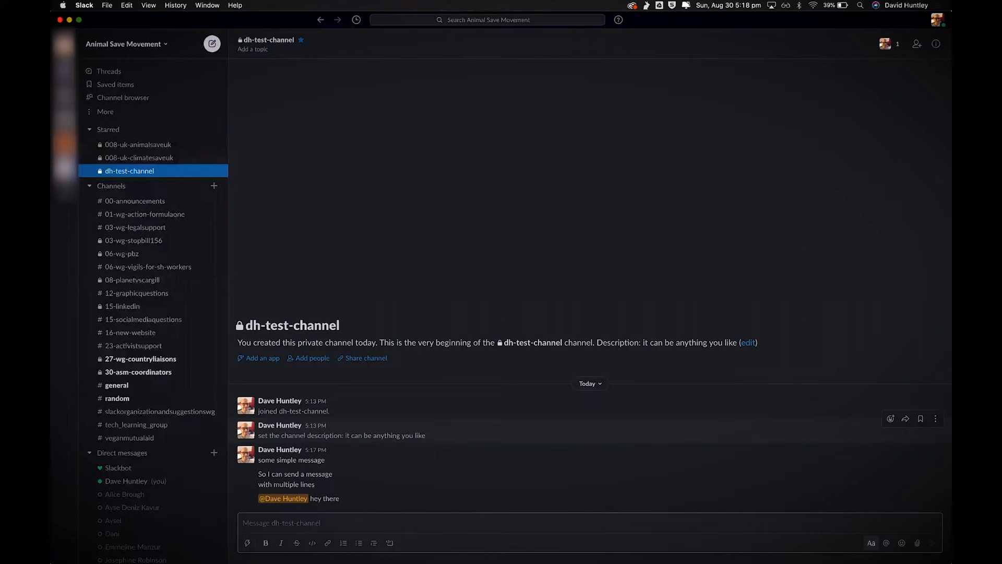
# Send a message containing a link to the 00-announcements channel and follow that link
pyautogui.write('£')
pyautogui.press('BackSpace')
pyautogui.write('#')
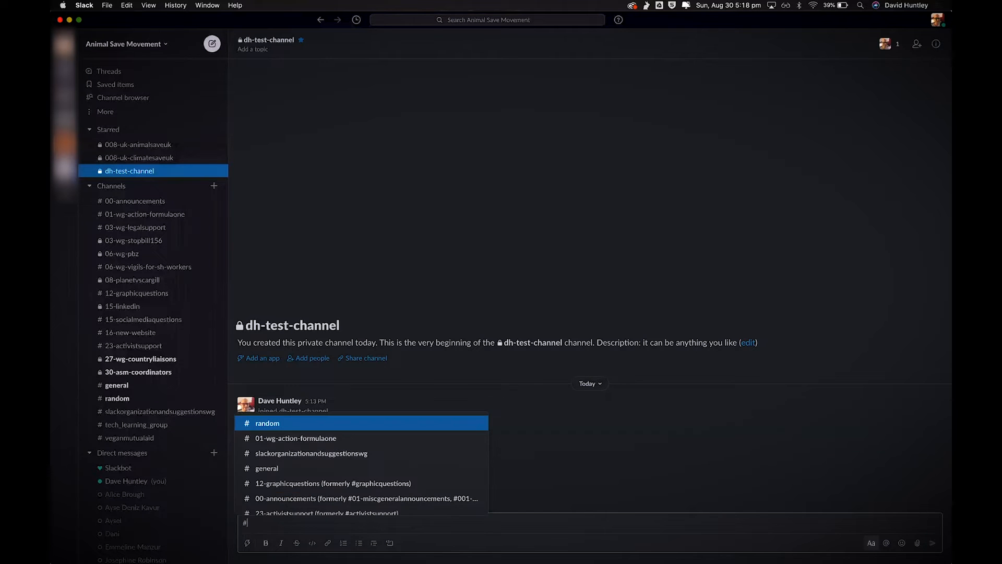
pyautogui.write('Announ')
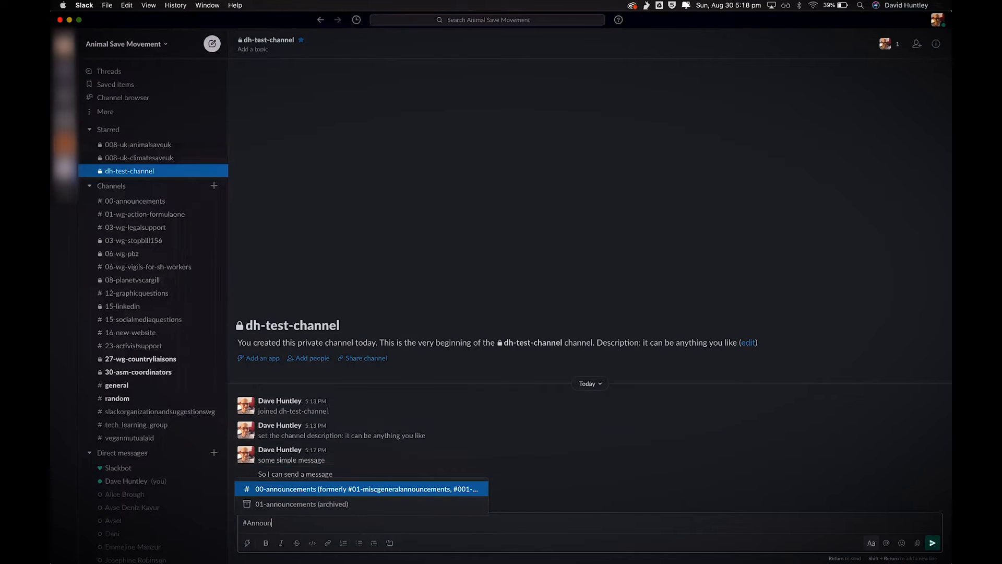
pyautogui.press('Tab')
pyautogui.press('Return')
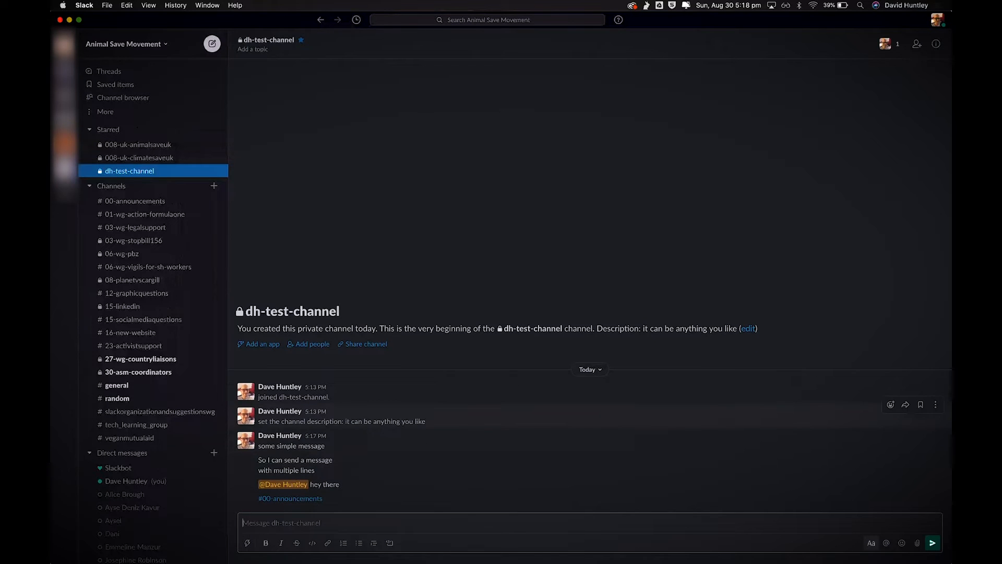
pyautogui.click(300, 500)
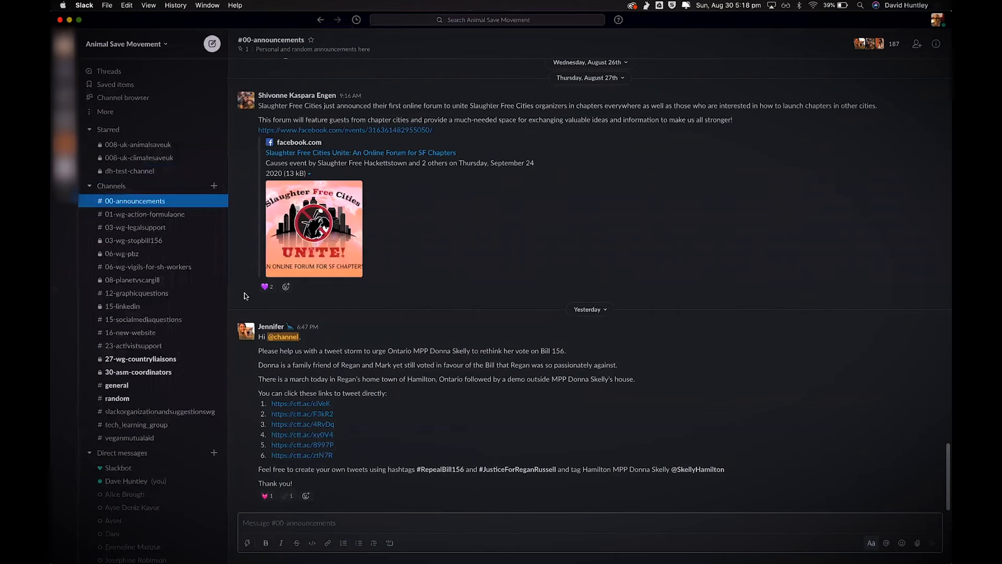
pyautogui.click(147, 173)
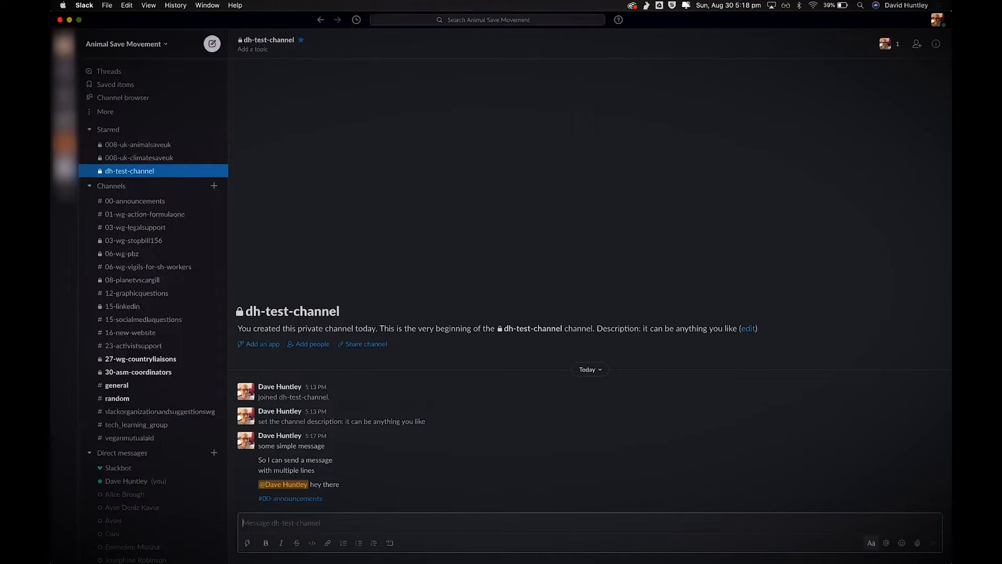
pyautogui.write('@chann')
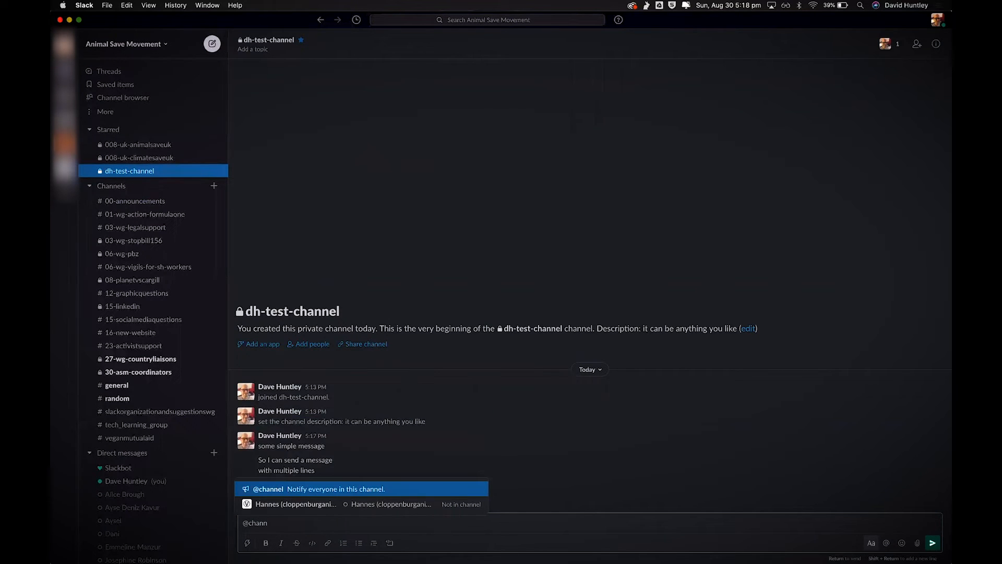
pyautogui.press('Tab')
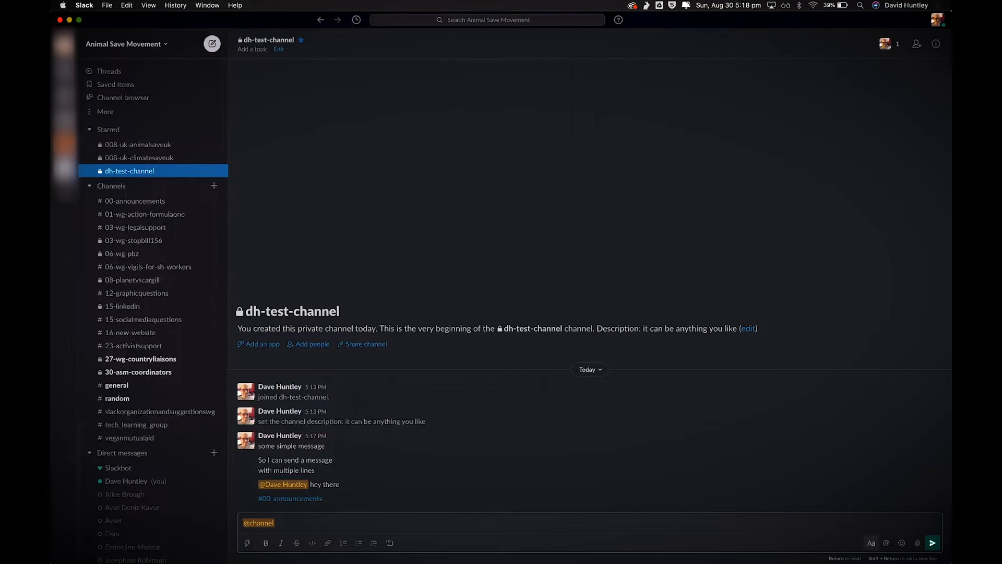
pyautogui.press('BackSpace')
pyautogui.press('BackSpace')
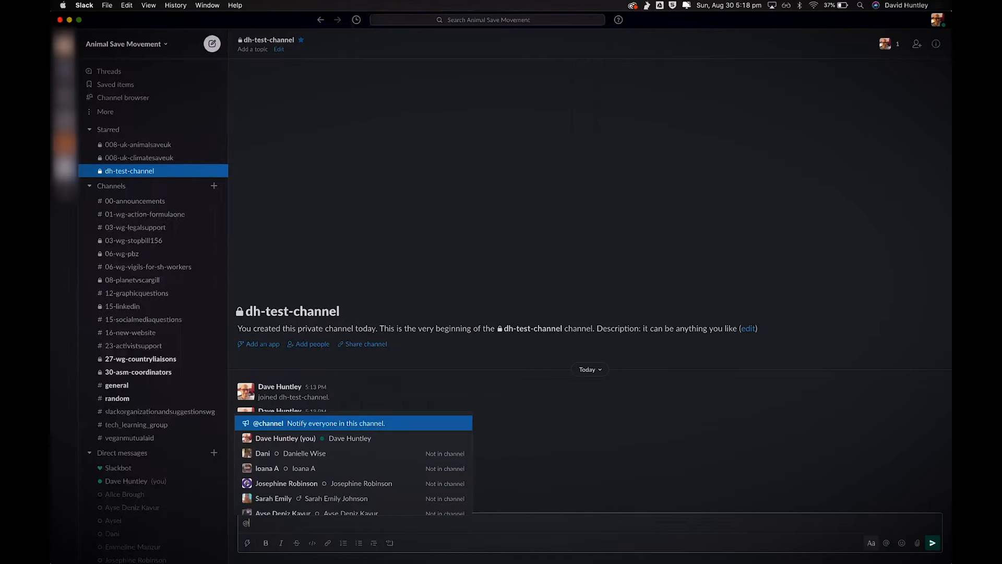
pyautogui.write('@here')
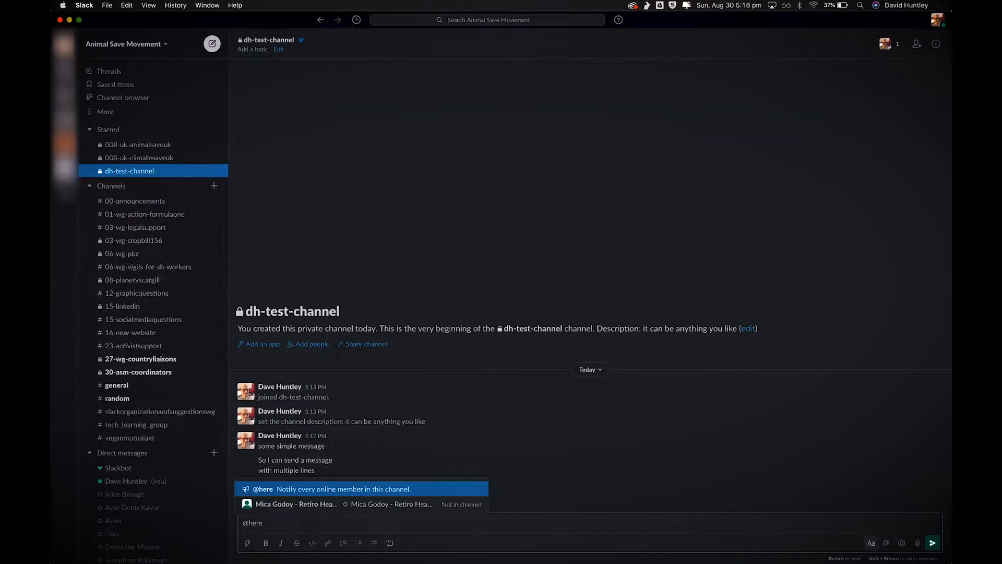
pyautogui.write('something')
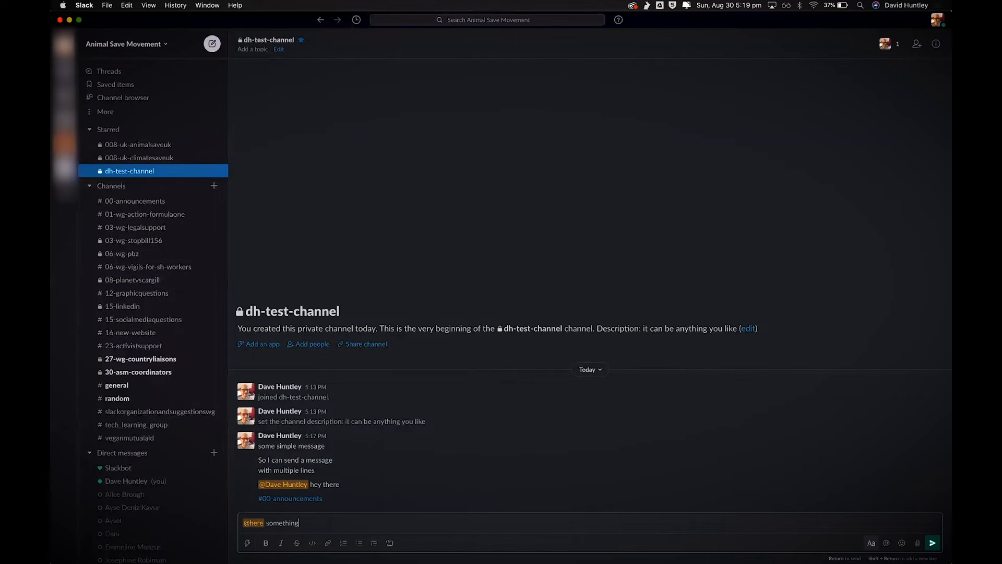
pyautogui.press('Return')
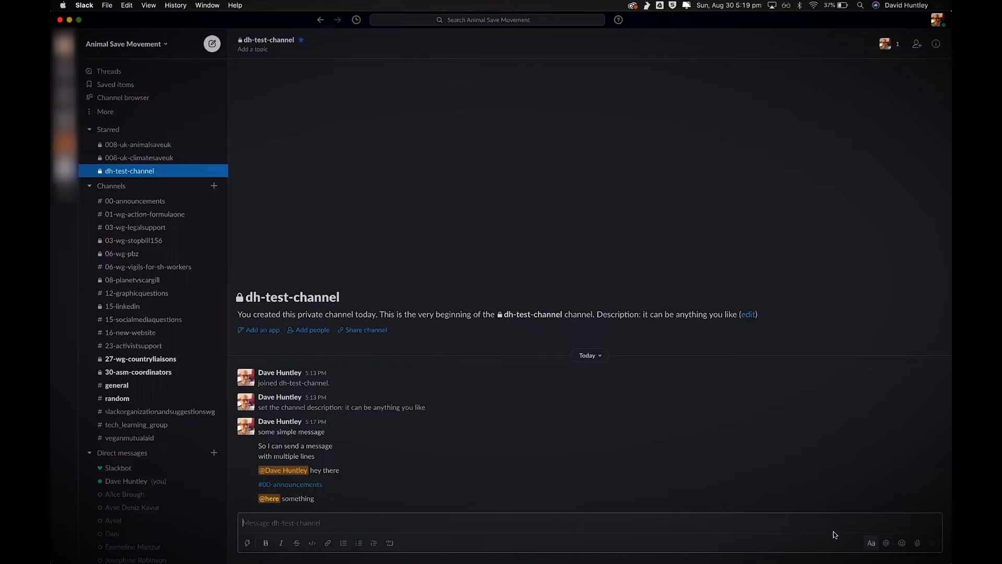
# Hide and restore the message formatting options, and look at the emoji picker without inserting an emoji
pyautogui.click(871, 544)
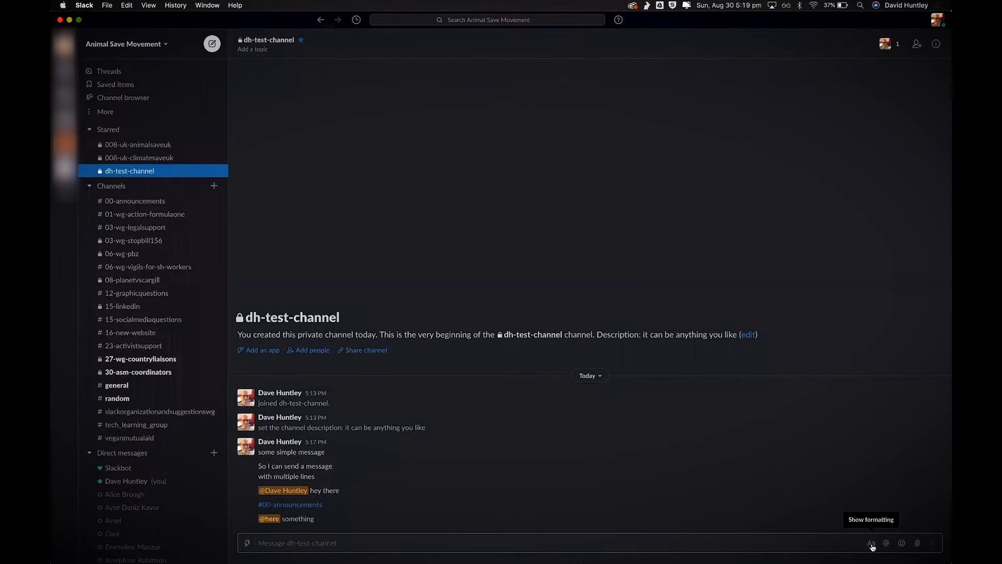
pyautogui.click(872, 544)
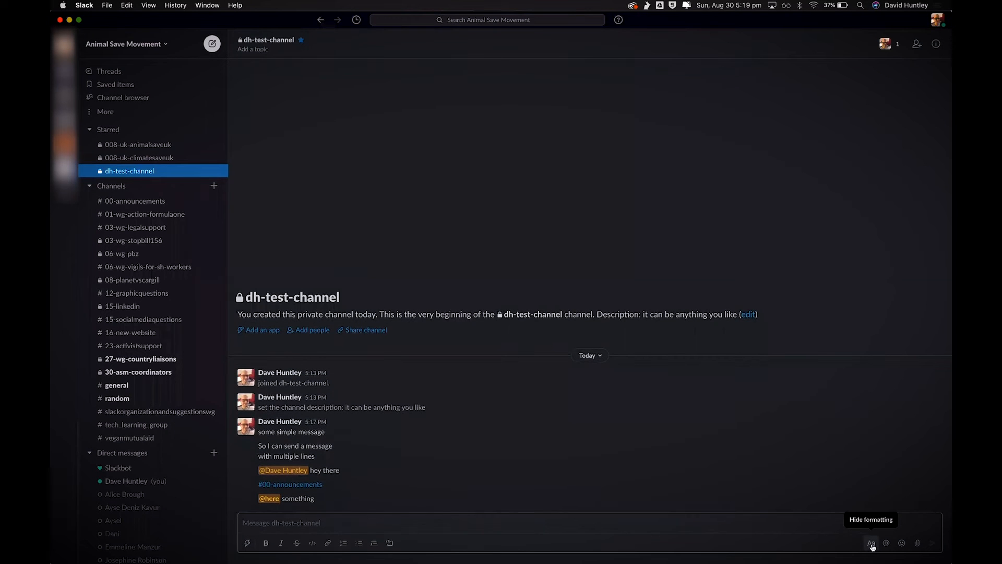
pyautogui.click(902, 544)
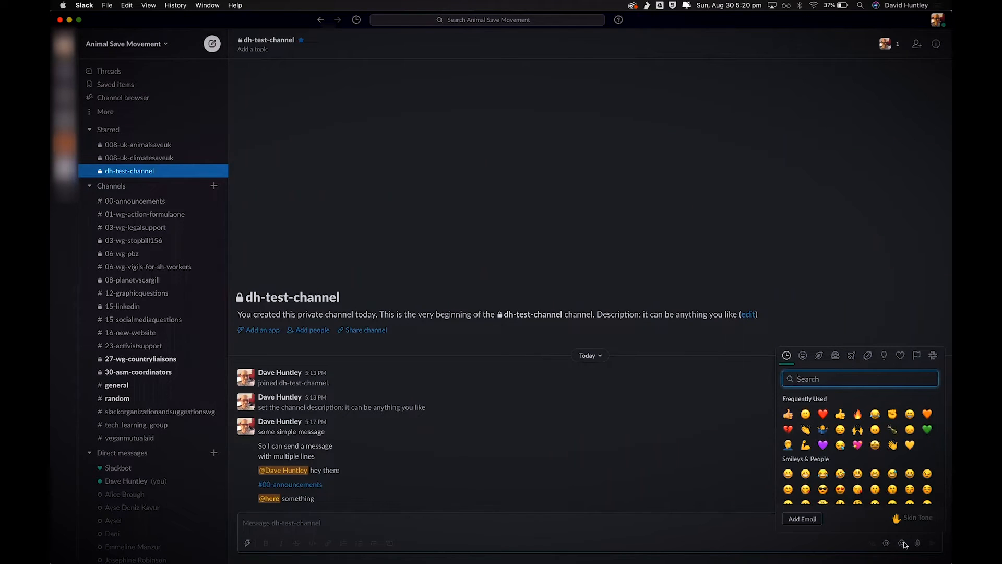
pyautogui.click(903, 543)
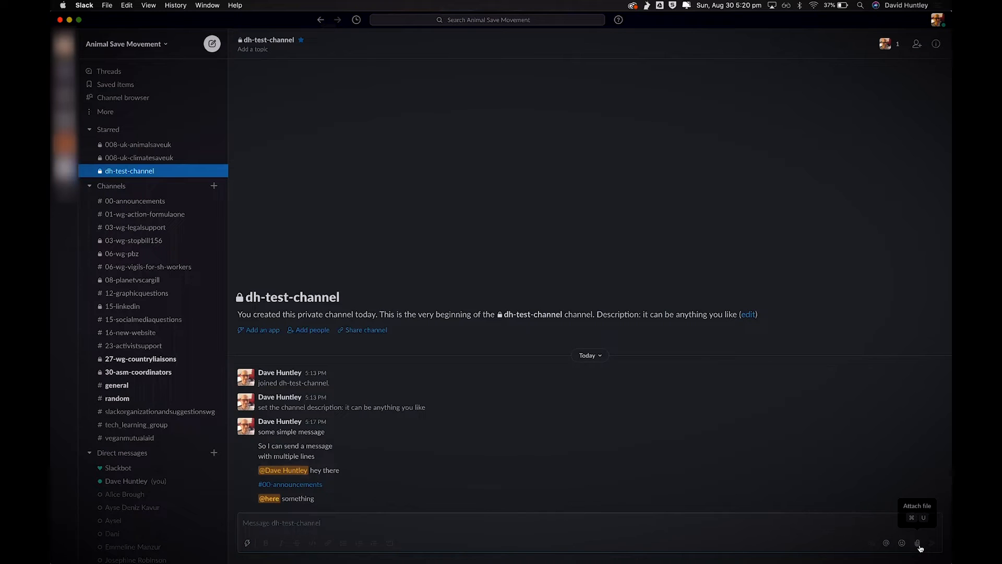
# Attach the video DustBathing.mp4 from the chooks folder and send it with the text "a little message"
pyautogui.click(919, 543)
pyautogui.click(582, 450)
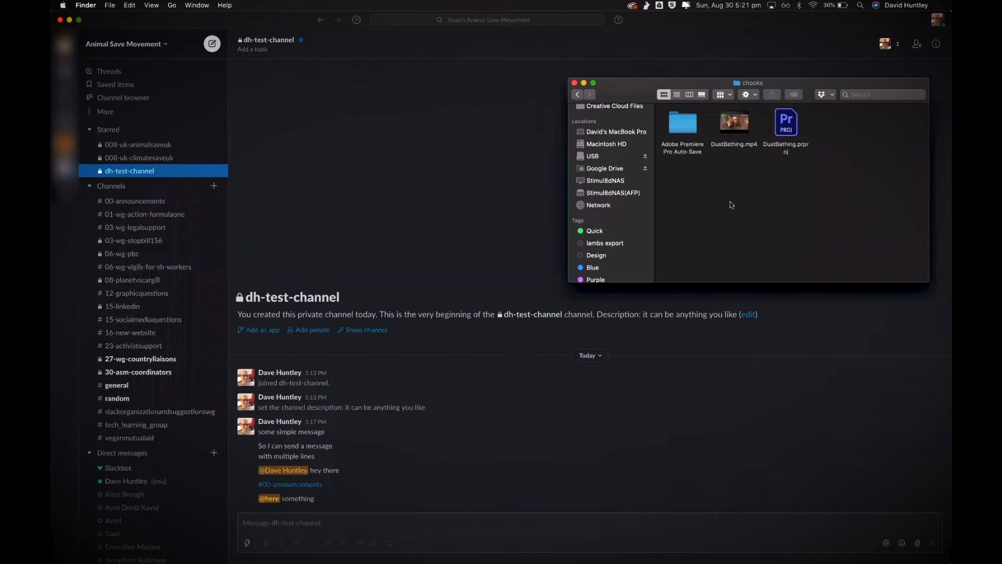
pyautogui.moveTo(745, 121)
pyautogui.moveTo(746, 119); pyautogui.dragTo(468, 400)
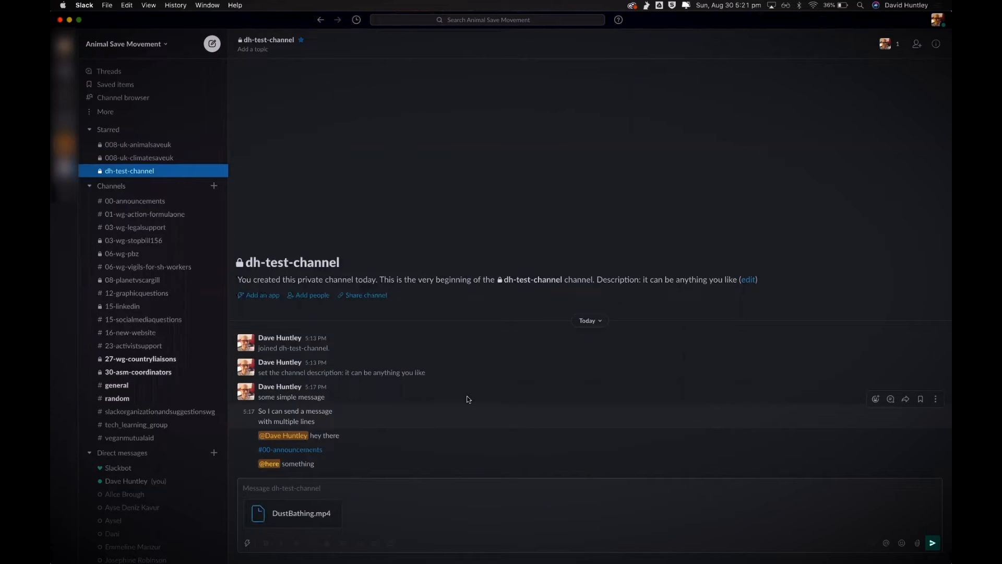
pyautogui.click(351, 488)
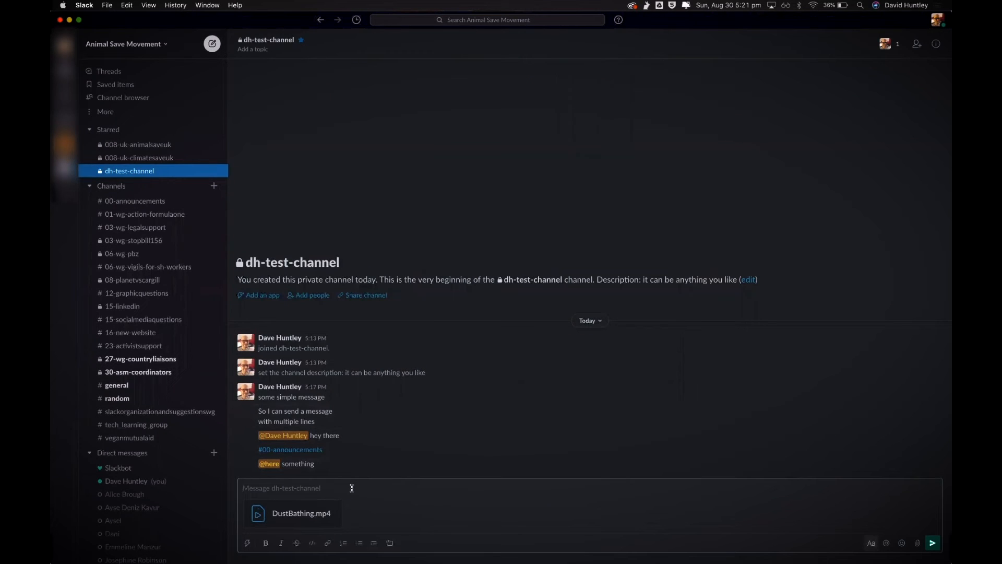
pyautogui.write('a little message')
pyautogui.press('Return')
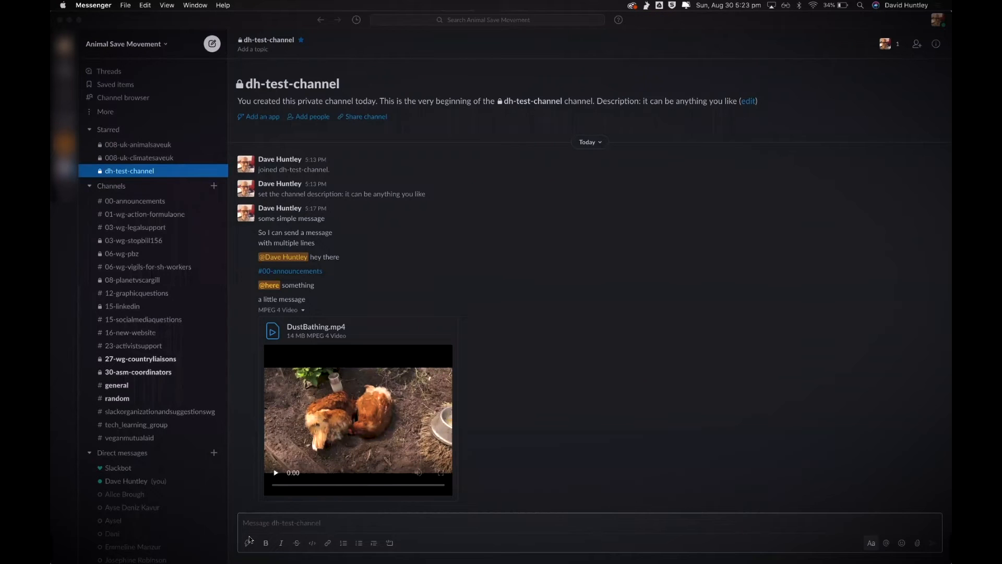
# Look through the list of shortcuts available from the message composer and close it
pyautogui.click(249, 542)
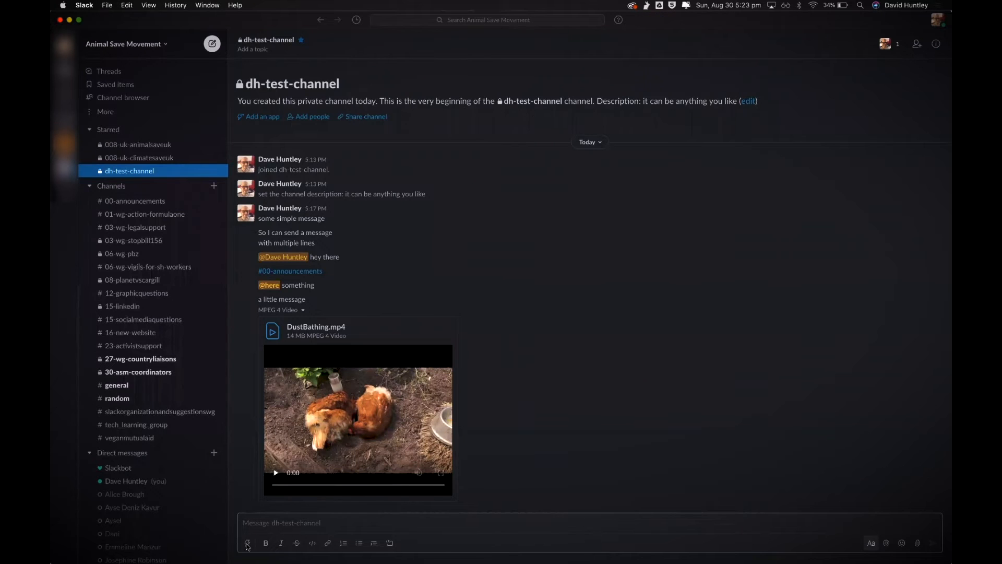
pyautogui.click(249, 541)
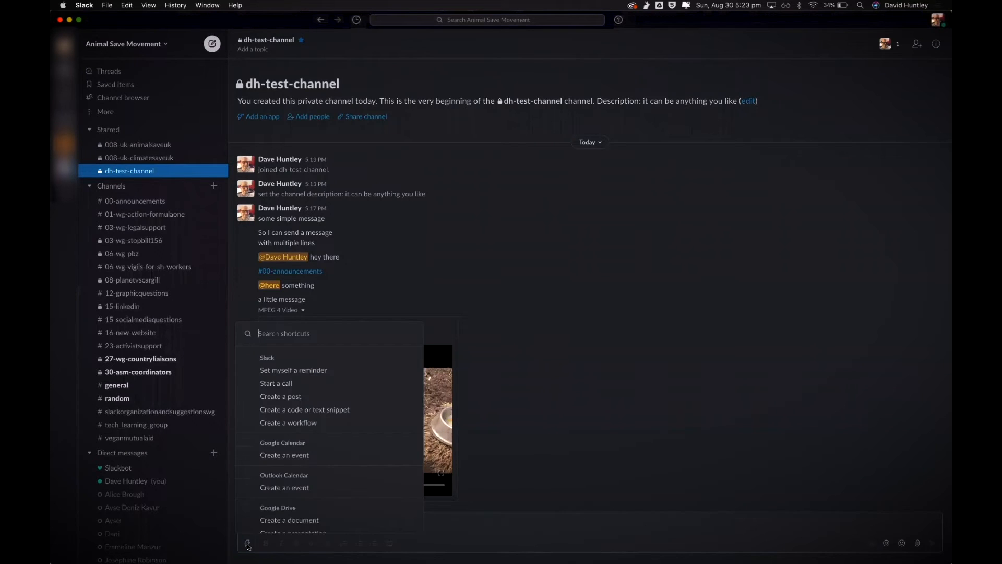
pyautogui.click(558, 521)
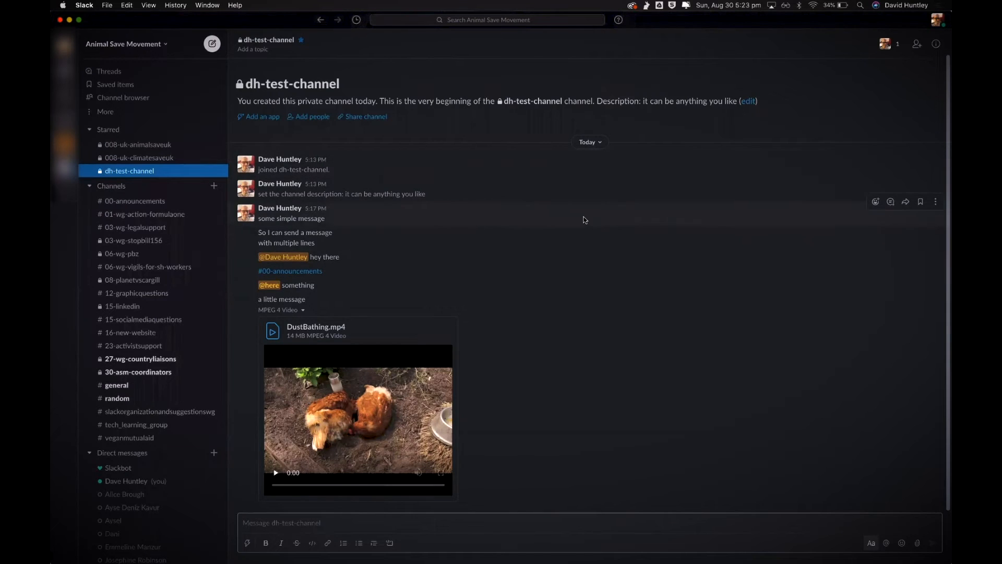
# Look at the emoji reactions and the thread reply pane for "some simple message", closing both without adding anything
pyautogui.click(875, 202)
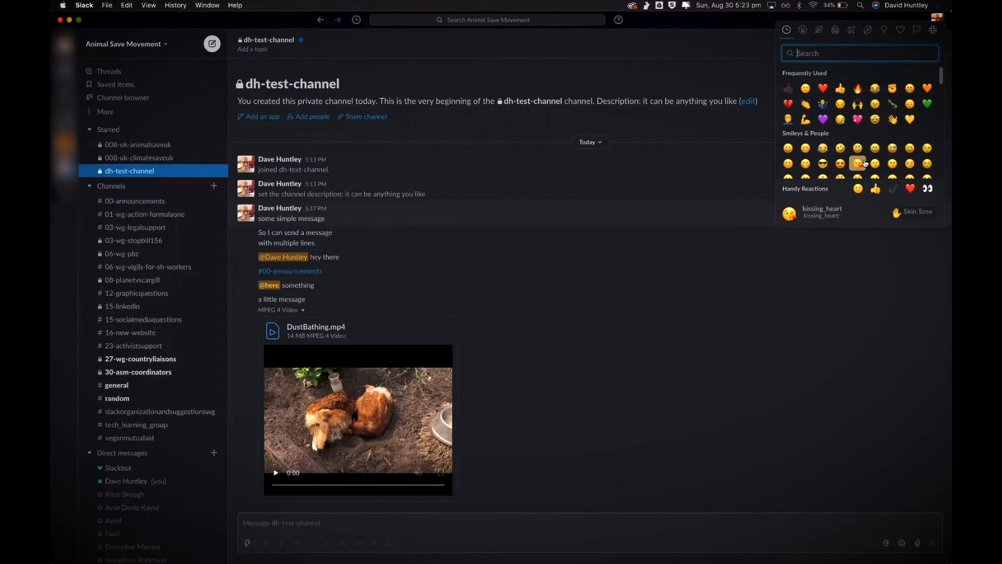
pyautogui.click(619, 300)
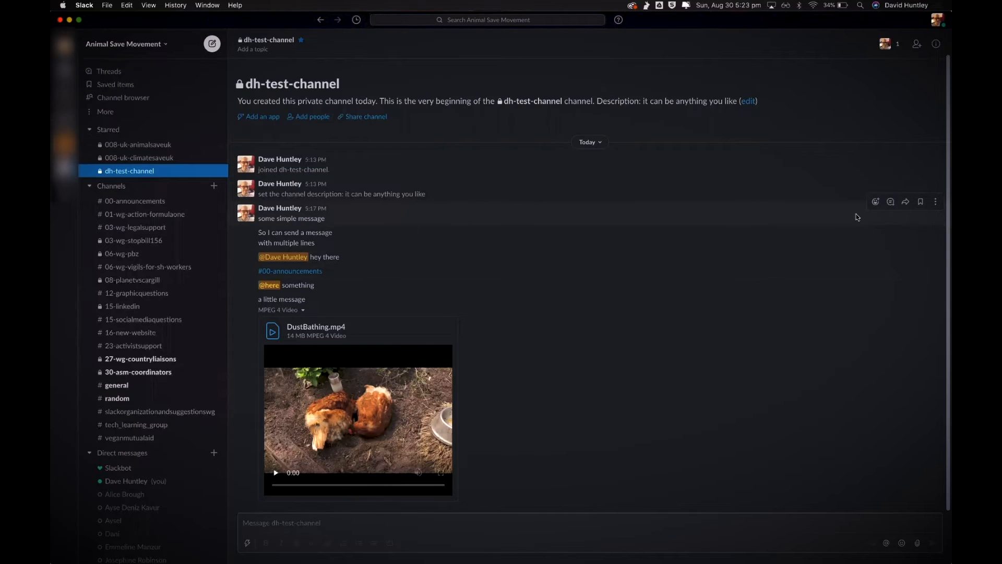
pyautogui.click(892, 202)
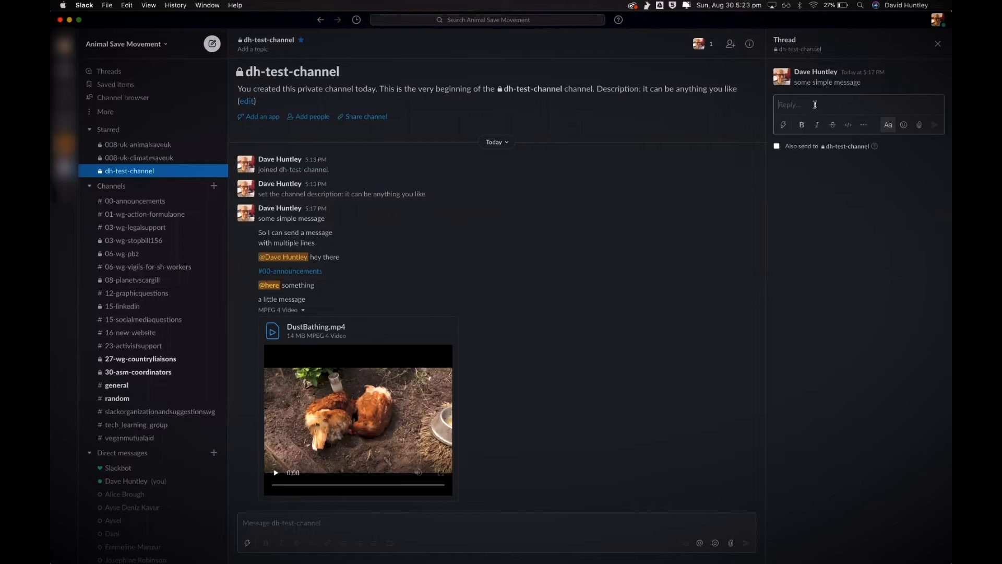
pyautogui.press('Escape')
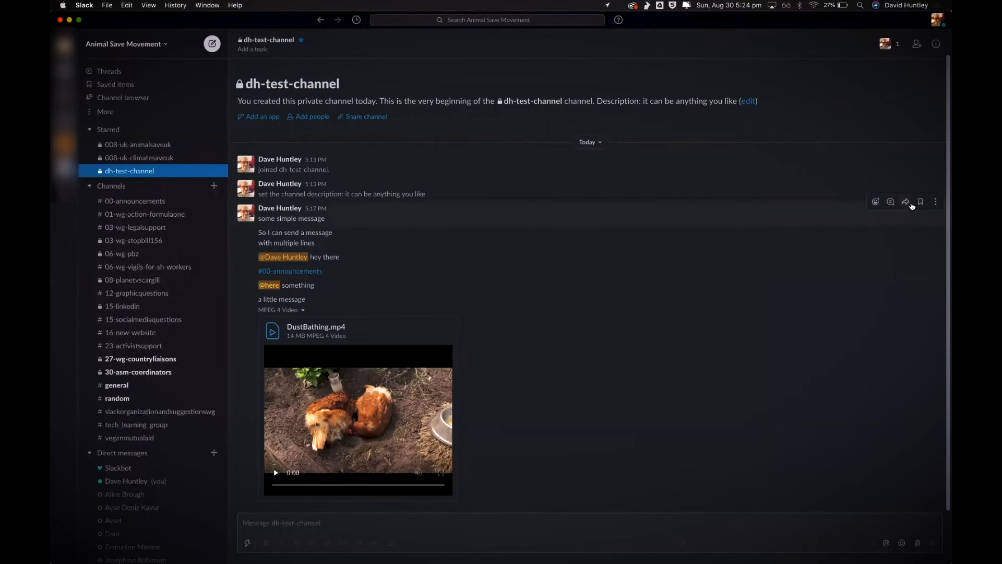
# View the sharing options for "some simple message", examine the private-channel notice and close the dialog without sharing
pyautogui.click(905, 201)
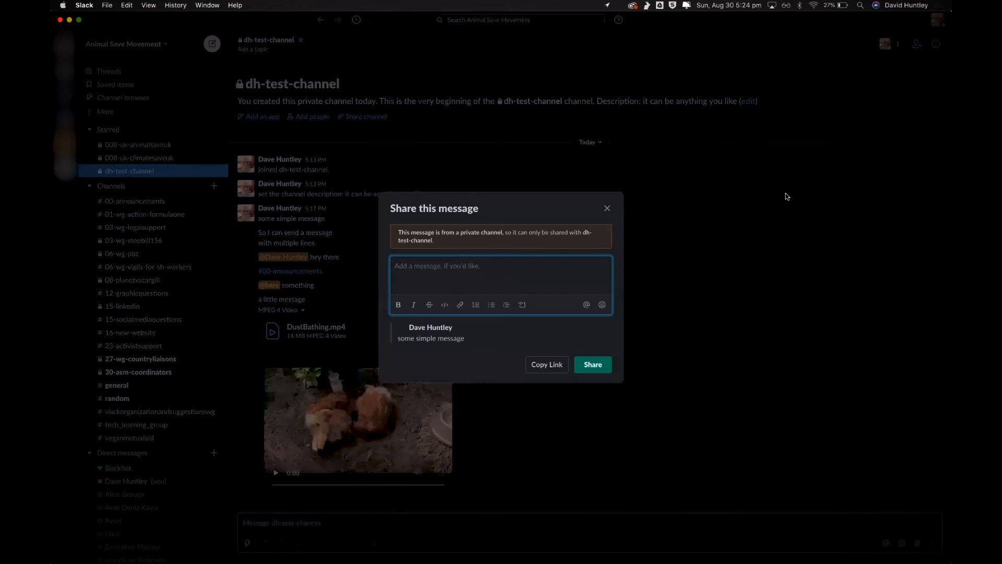
pyautogui.moveTo(404, 232); pyautogui.dragTo(543, 245)
pyautogui.click(543, 245)
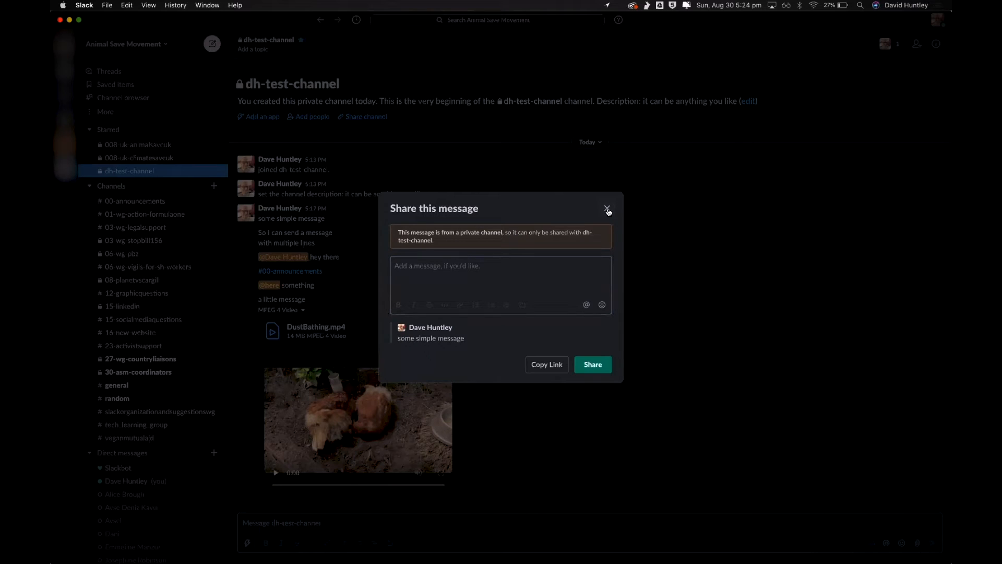
pyautogui.click(608, 209)
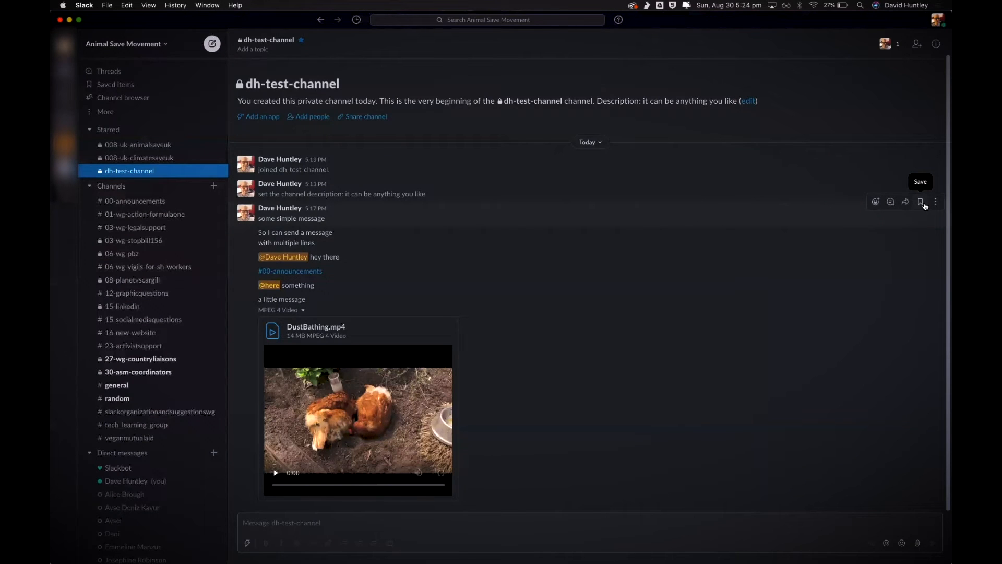
# Add "some simple message" to the saved items and open the saved items list
pyautogui.click(922, 204)
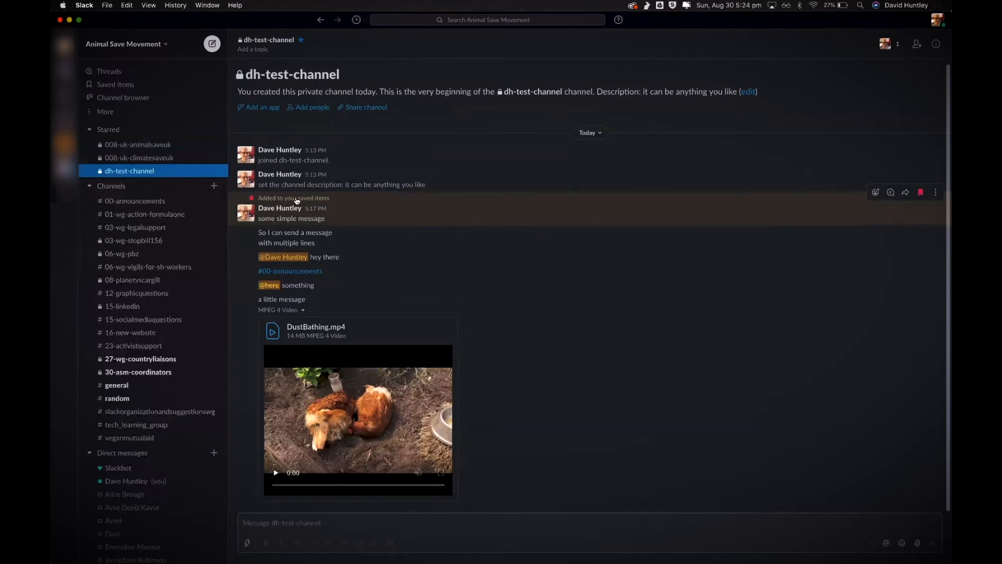
pyautogui.click(119, 87)
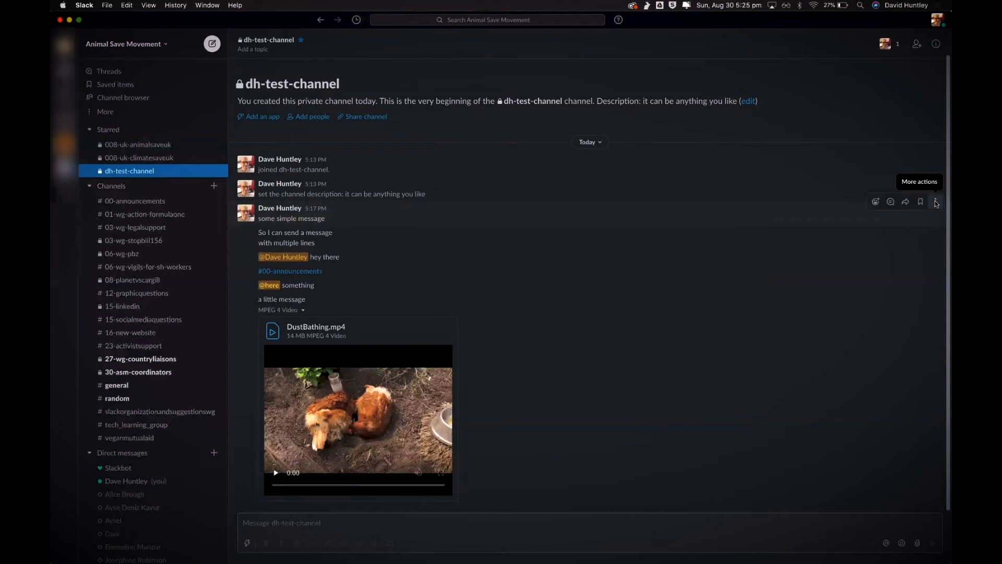
# Examine the additional actions for "some simple message" and open it for editing, leaving without saving changes
pyautogui.click(937, 202)
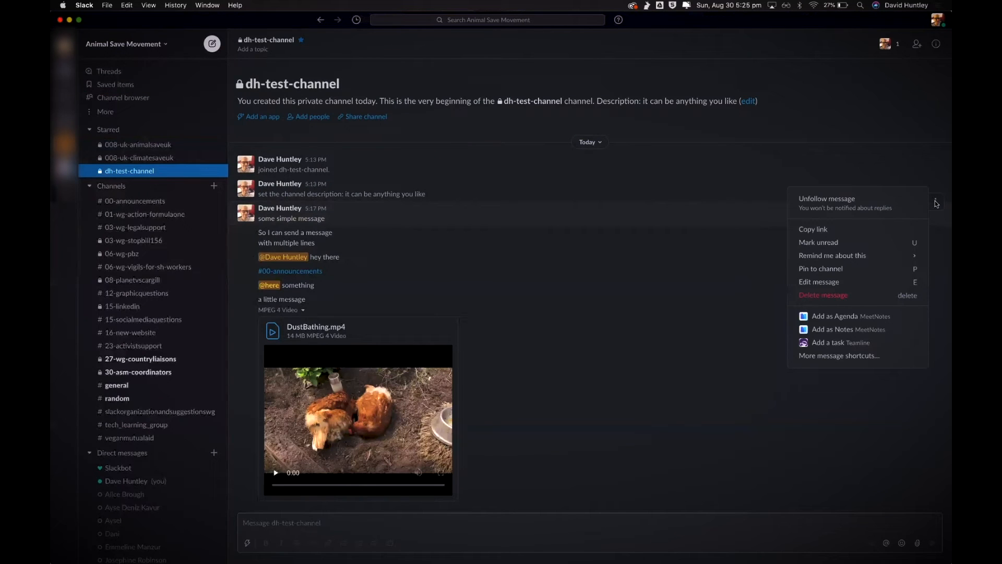
pyautogui.click(936, 203)
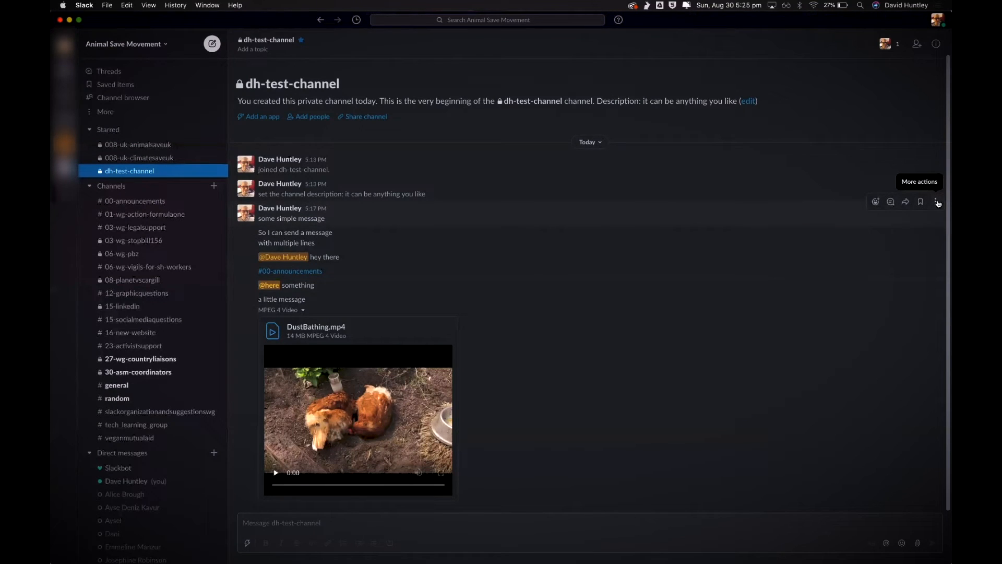
pyautogui.click(938, 203)
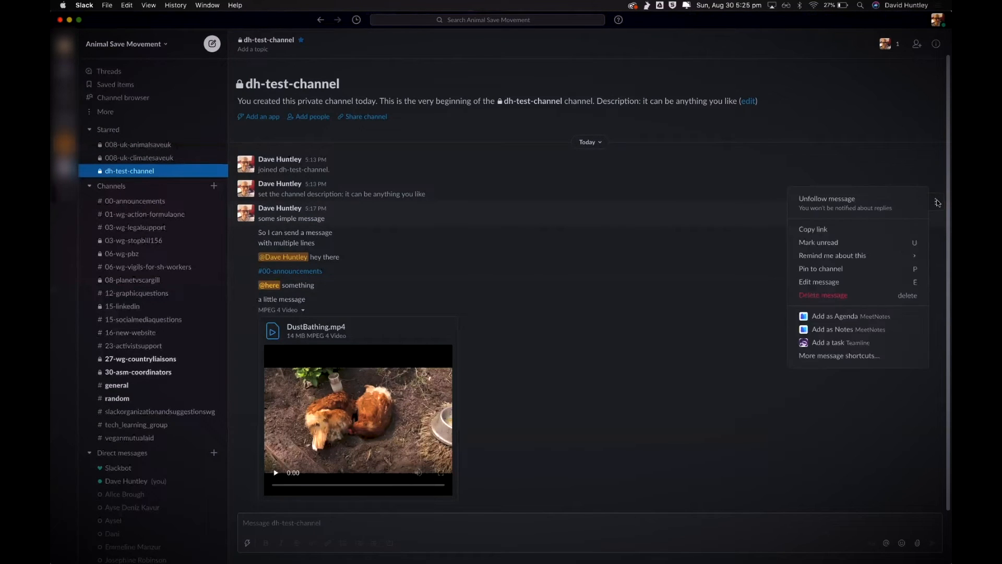
pyautogui.click(844, 282)
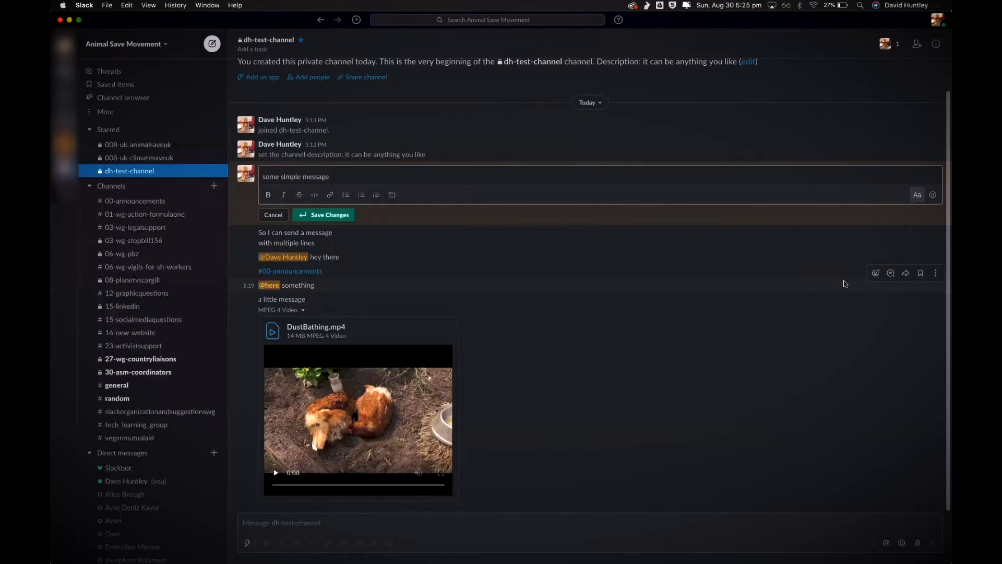
pyautogui.press('Escape')
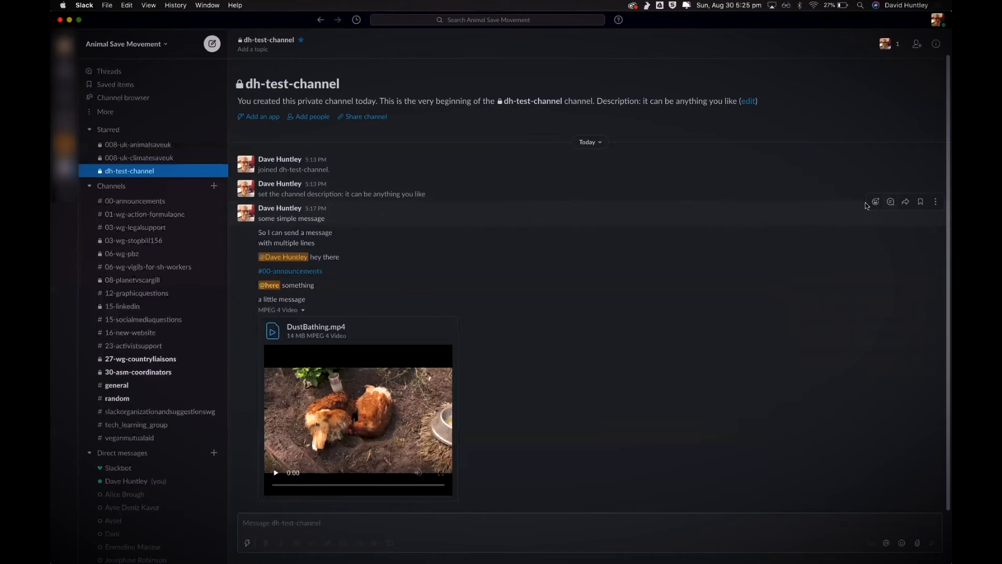
# Pin "some simple message" to dh-test-channel and close the channel details
pyautogui.click(936, 207)
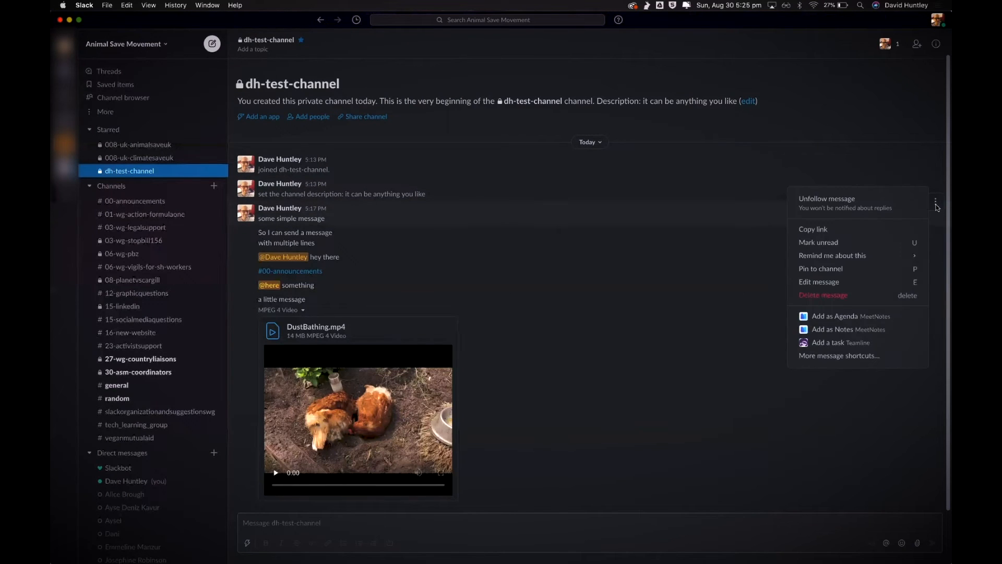
pyautogui.click(829, 268)
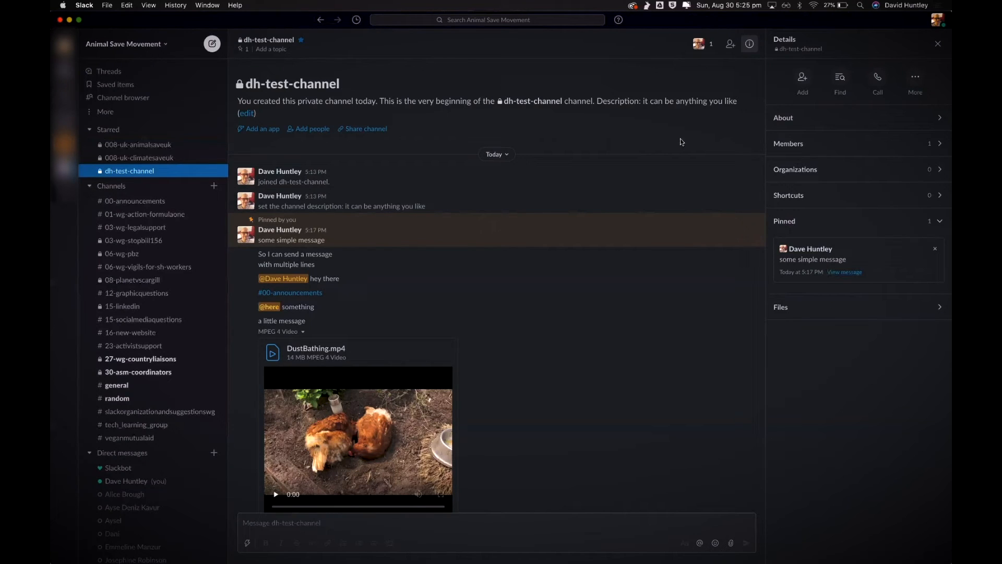
pyautogui.click(938, 43)
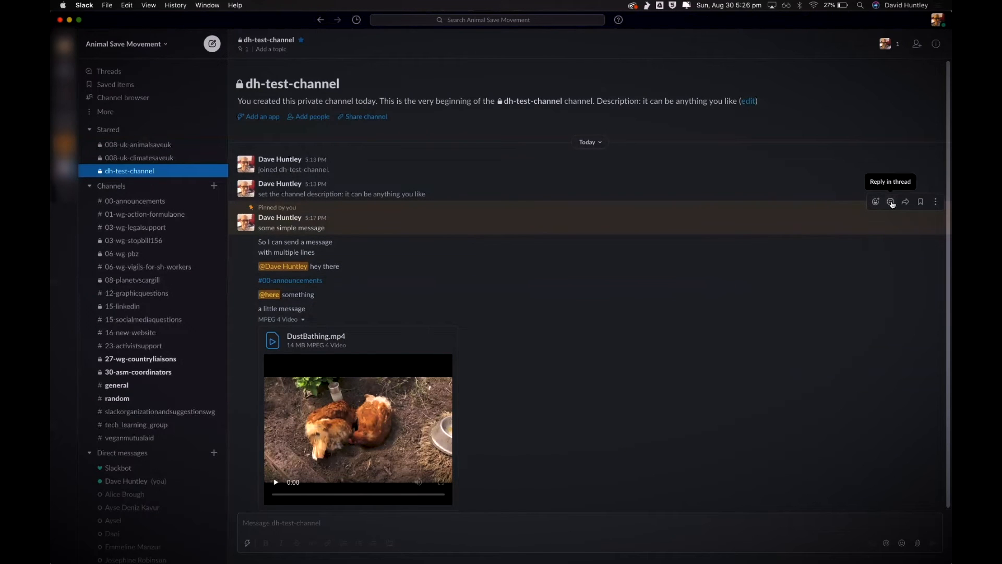
# Reply "side conversation" in the thread of "some simple message" and open the overview of all threads
pyautogui.click(892, 202)
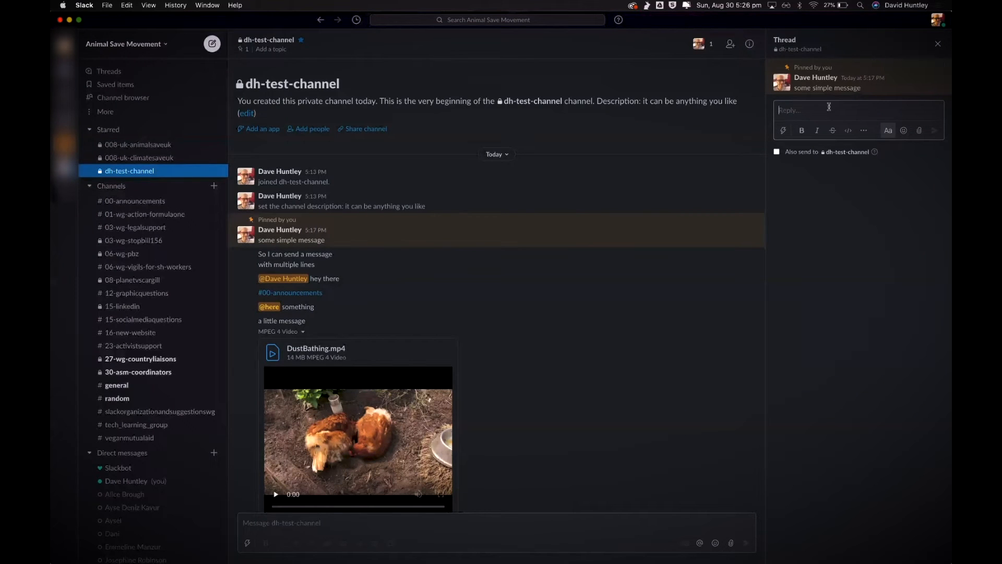
pyautogui.write('side conversation')
pyautogui.press('Return')
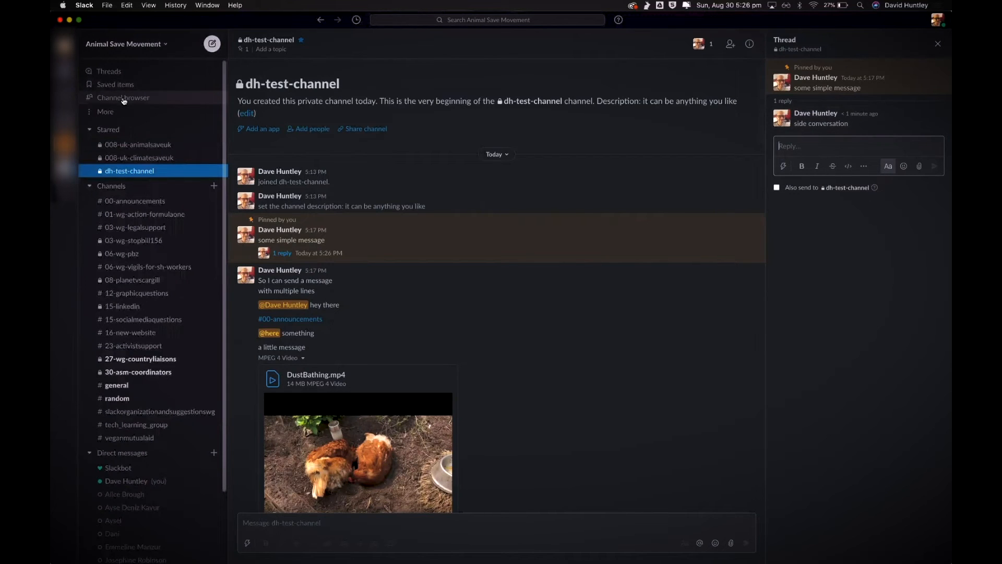
pyautogui.click(115, 72)
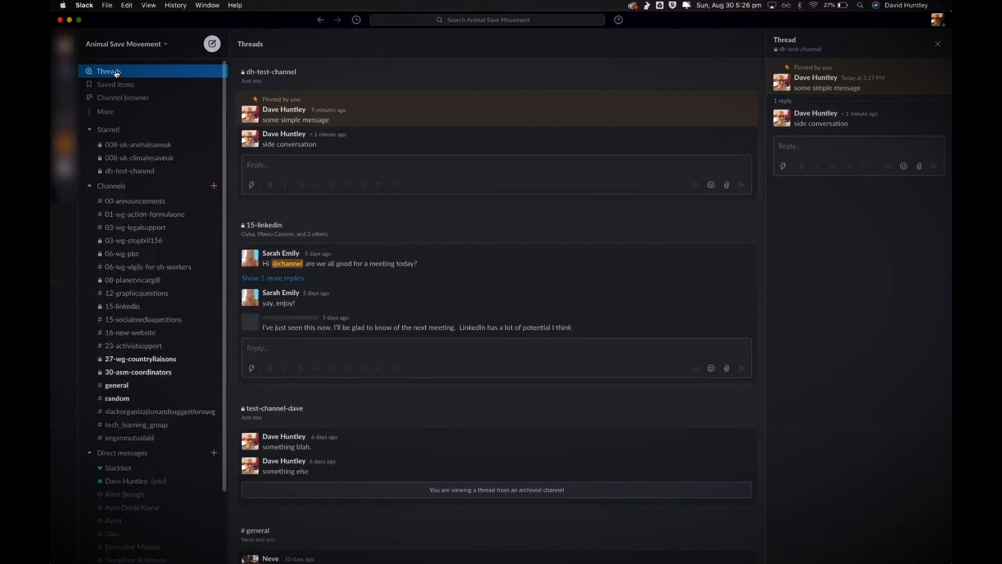
# Return from the threads overview to dh-test-channel and review the pinned items and files in its channel details
pyautogui.scroll(-10, 526, 266)
pyautogui.click(144, 172)
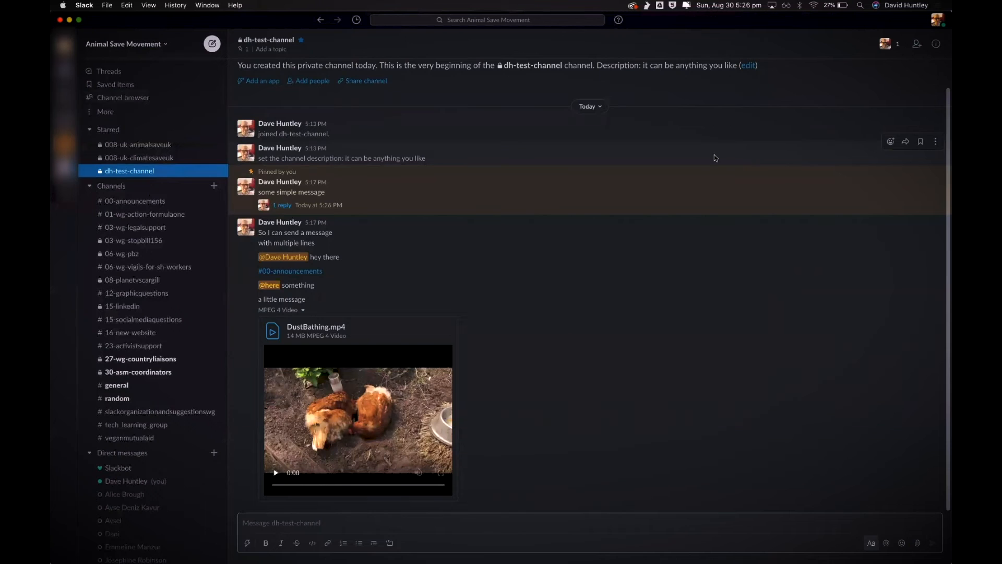
pyautogui.click(937, 45)
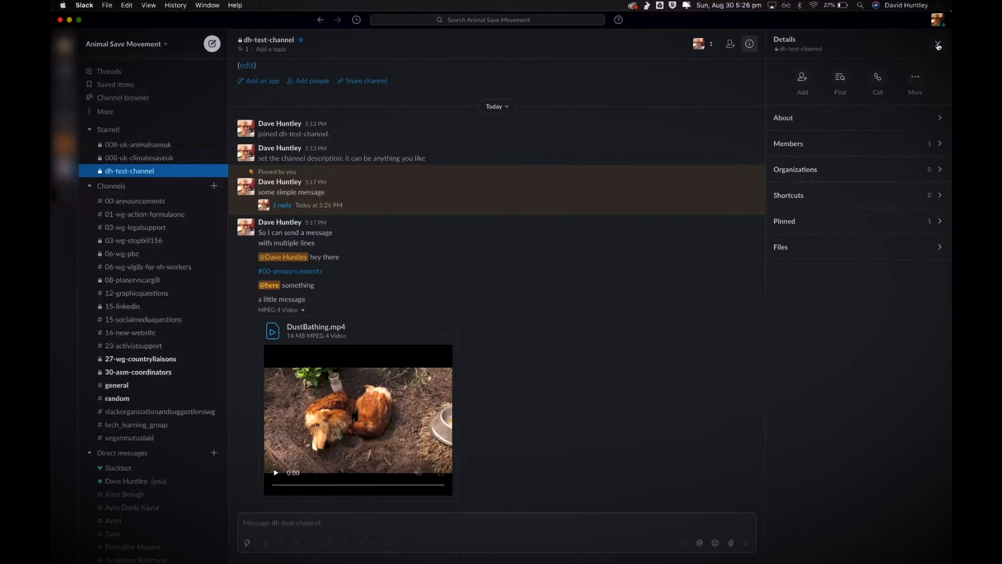
pyautogui.click(790, 221)
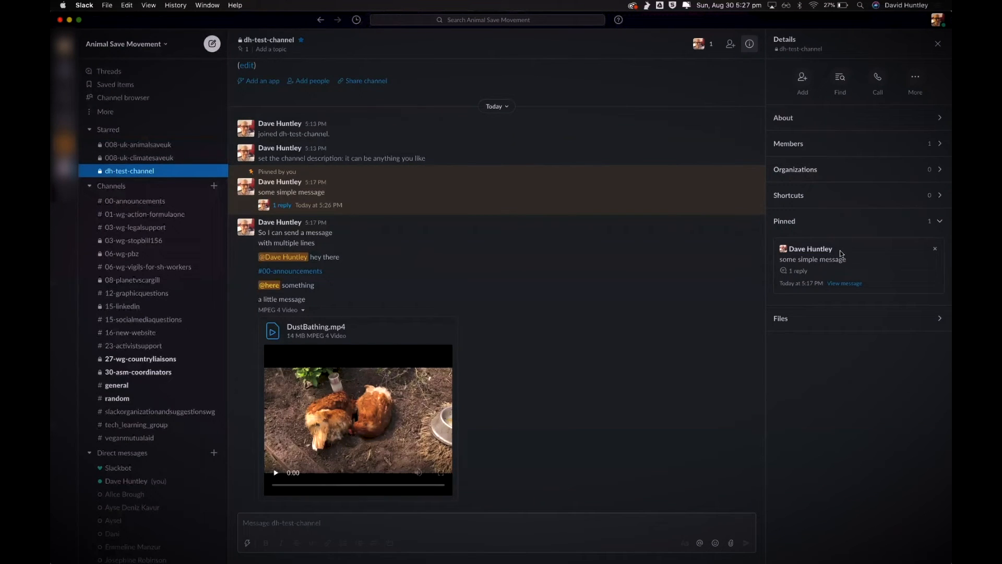
pyautogui.click(799, 222)
pyautogui.click(785, 249)
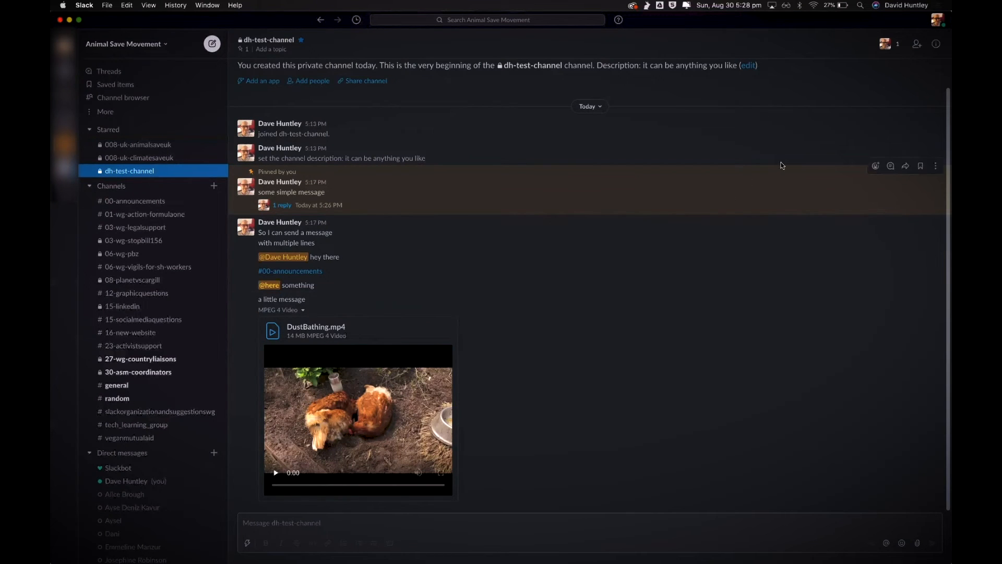
# Mute dh-test-channel from its channel details and unmute it again
pyautogui.click(937, 45)
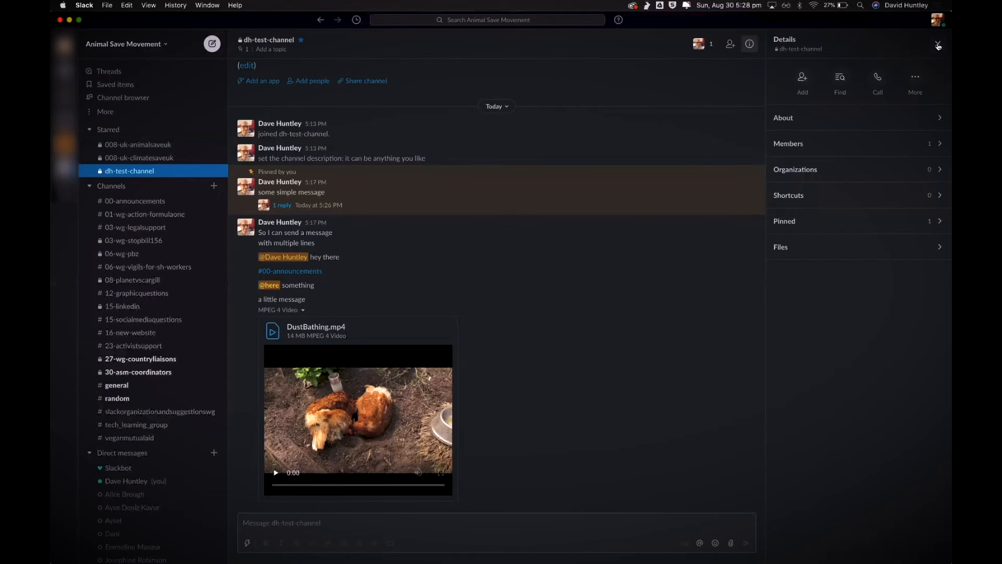
pyautogui.click(917, 77)
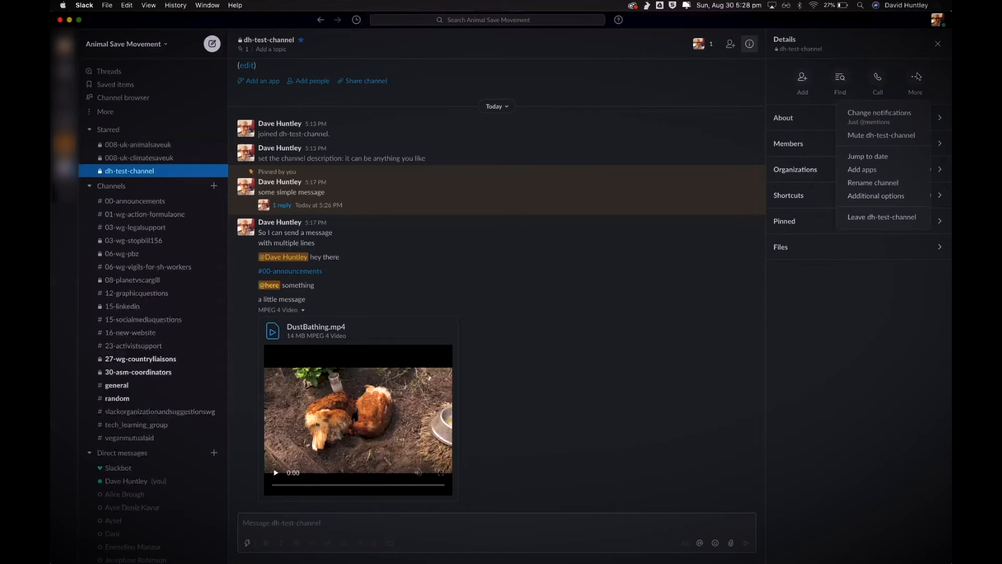
pyautogui.click(869, 137)
pyautogui.click(916, 79)
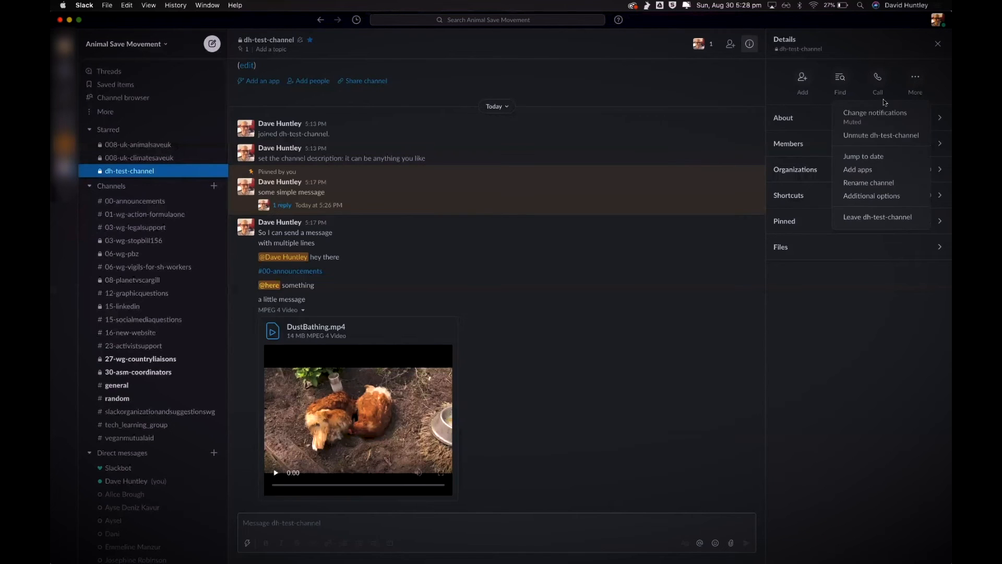
pyautogui.click(859, 137)
# Review the notification options for dh-test-channel, leaving them as they are, and close the channel details
pyautogui.click(915, 77)
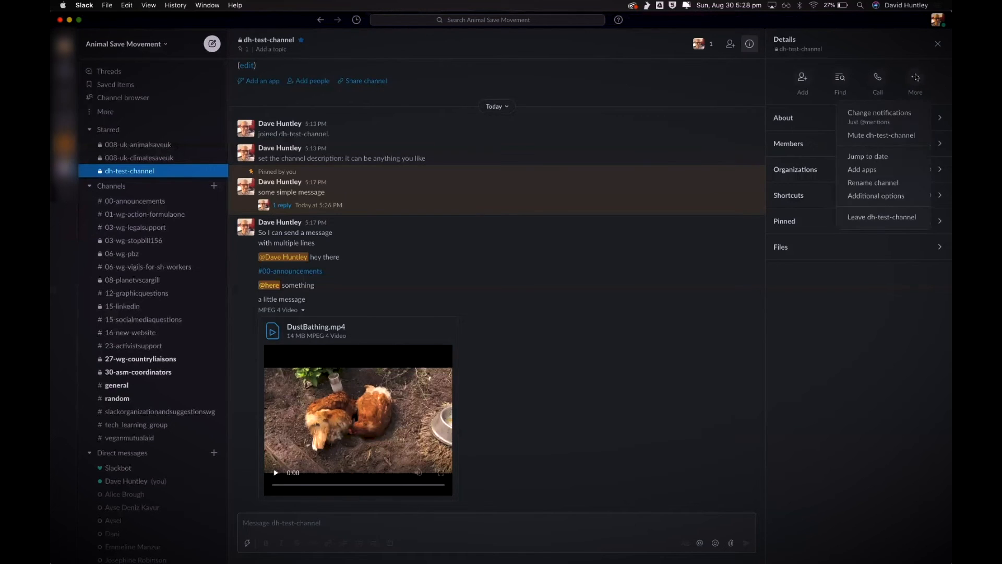
pyautogui.click(865, 118)
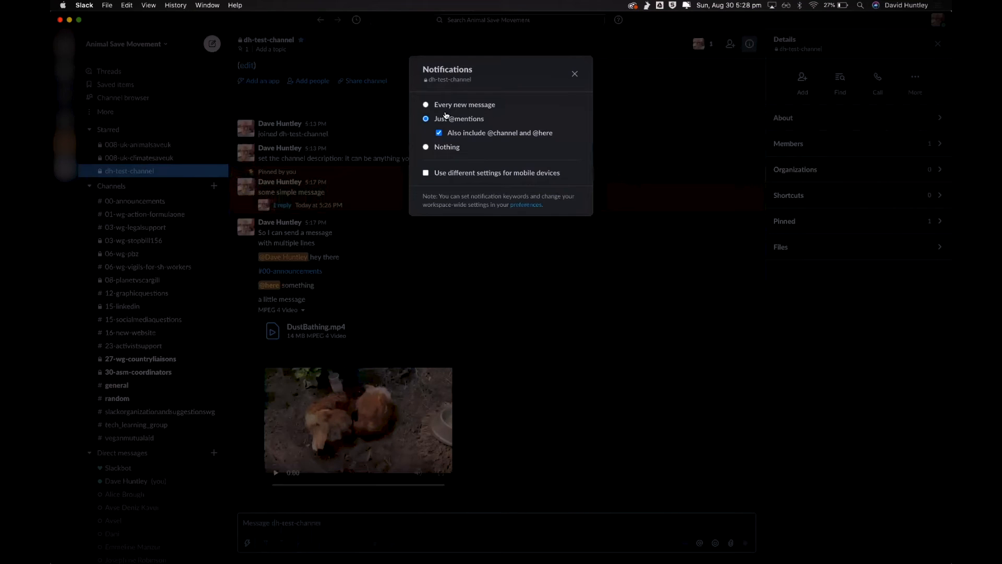
pyautogui.click(575, 76)
pyautogui.click(938, 43)
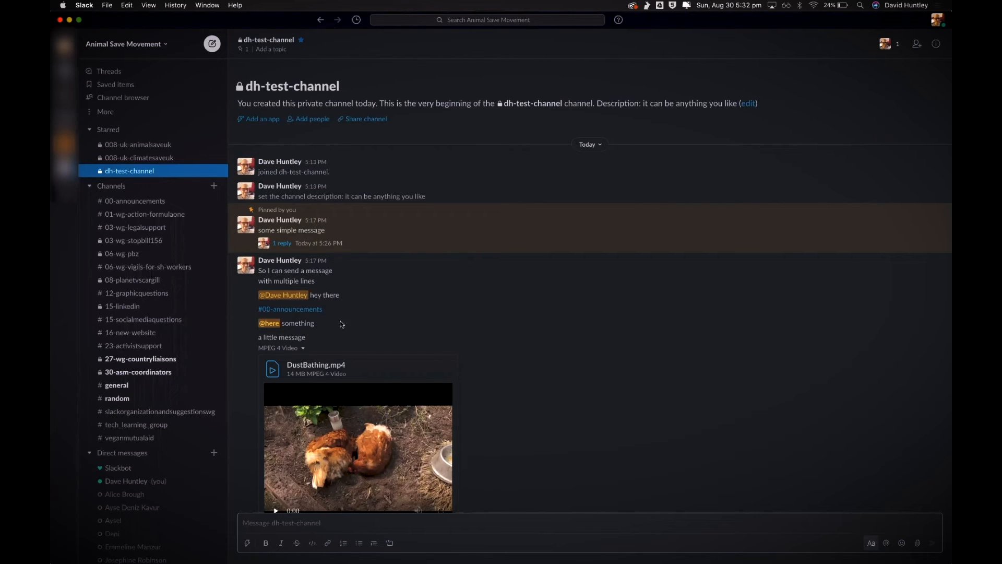
# Open the Slackbot conversation and remove it from the direct messages list
pyautogui.click(118, 470)
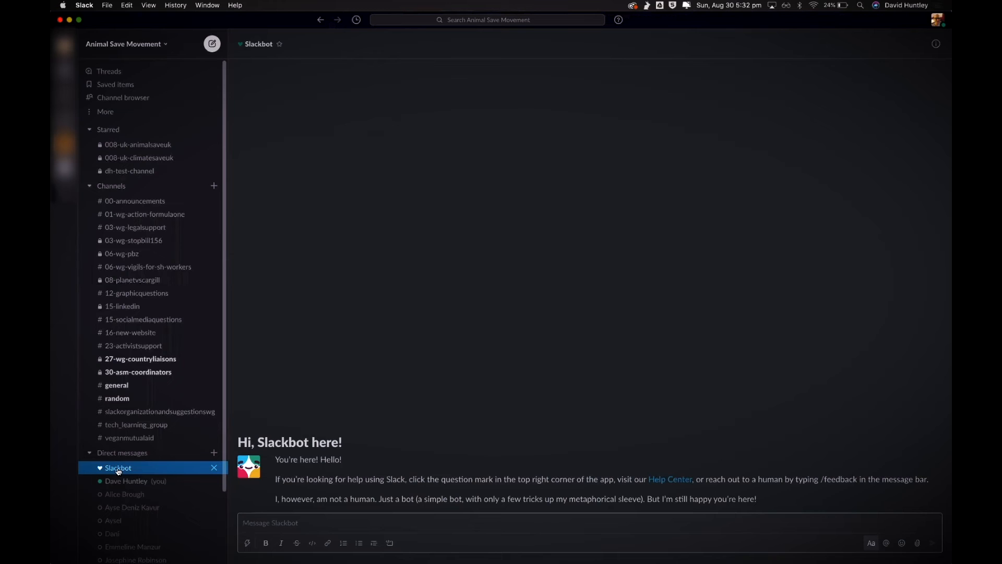
pyautogui.click(214, 468)
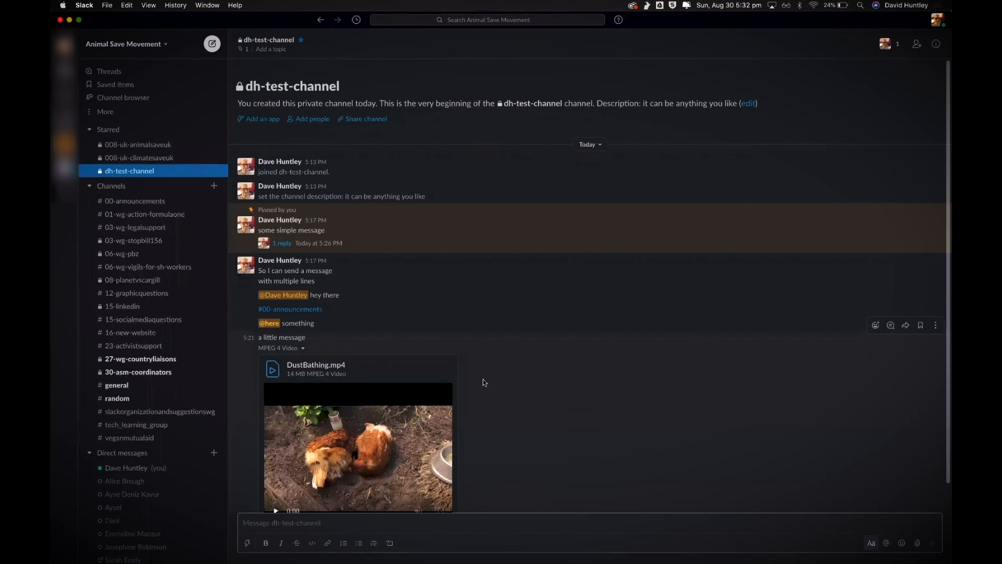
# Copy the Vegan Mushroom Bourguignon image from the Pinterest page in the browser and send it in your own direct message space in Slack
pyautogui.click(145, 468)
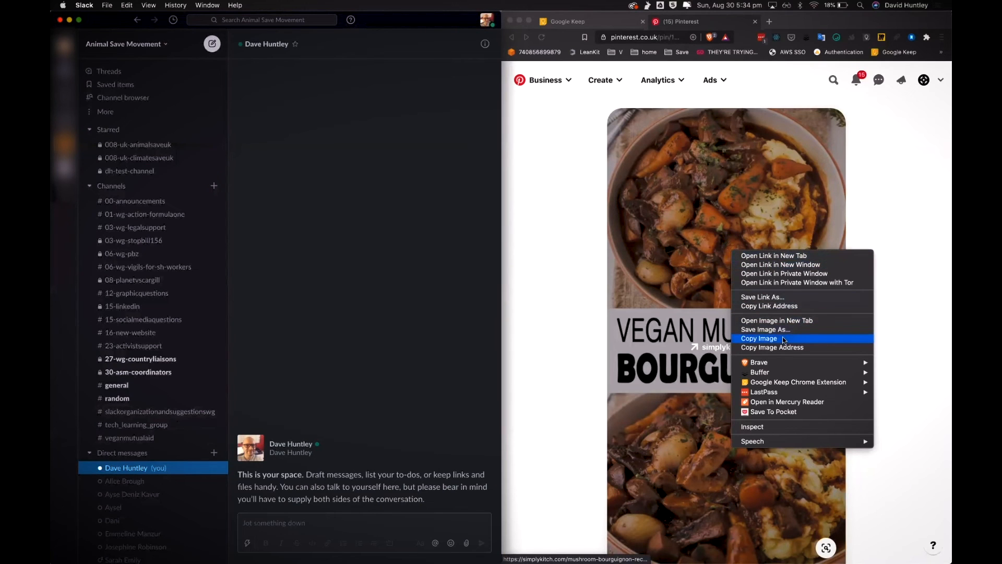
pyautogui.click(784, 339)
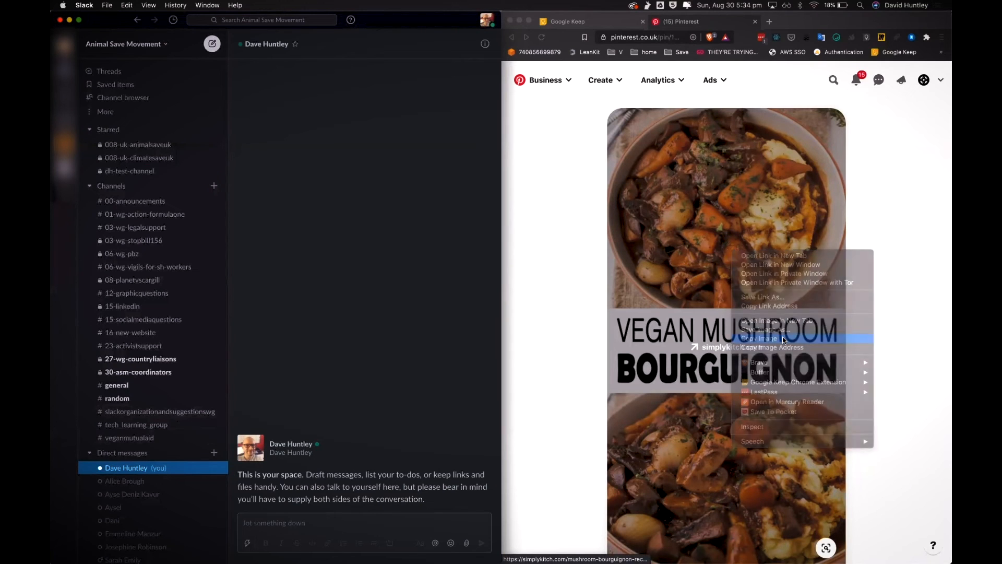
pyautogui.click(263, 526)
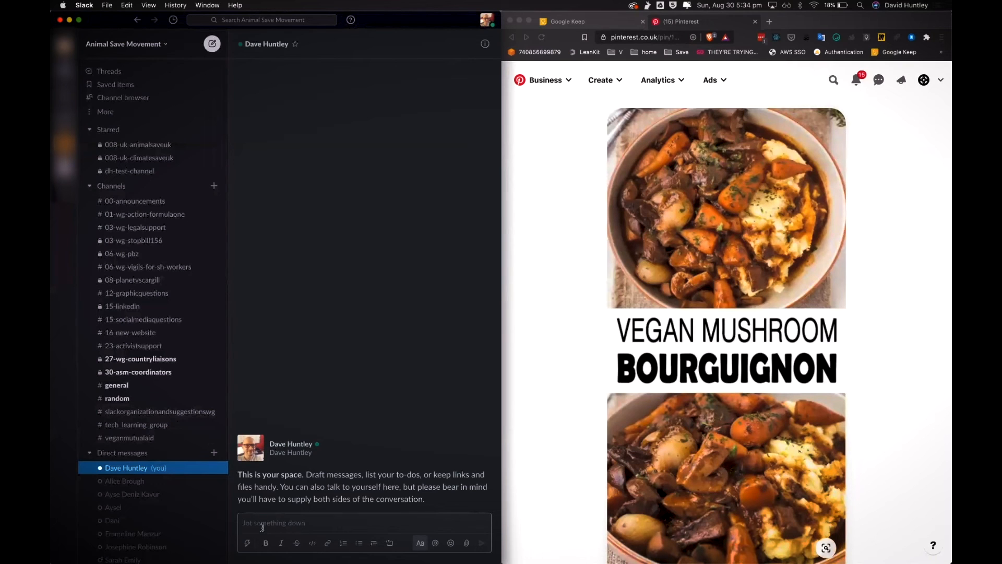
pyautogui.press('super+v')
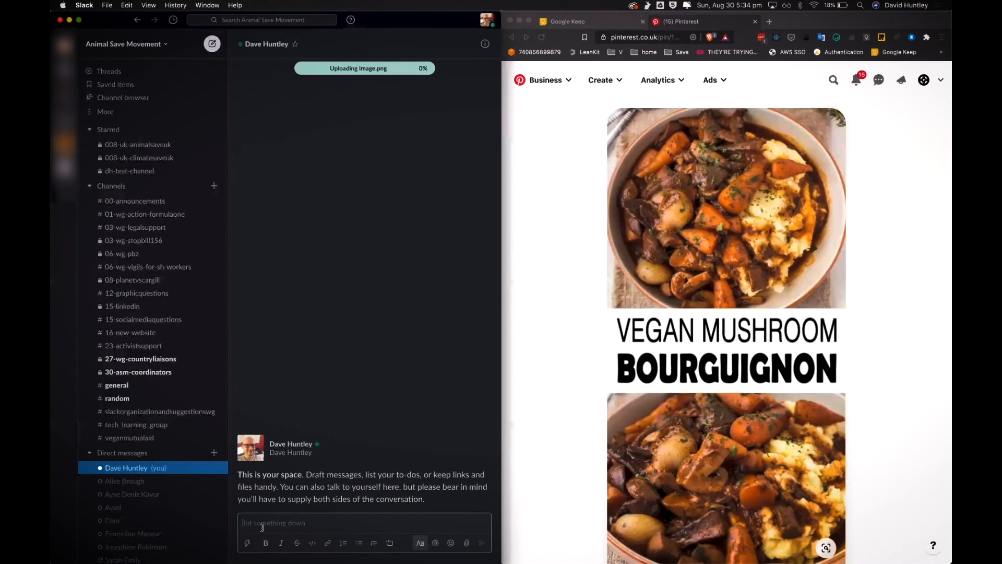
pyautogui.press('Return')
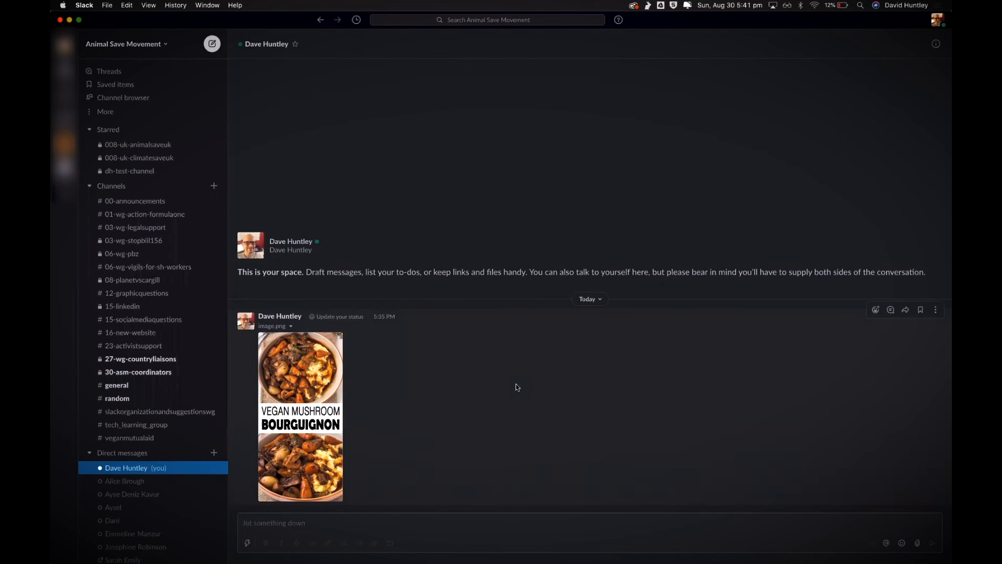
# Post a random "vegan" gif to your own direct message space with the /giphy command
pyautogui.write('/')
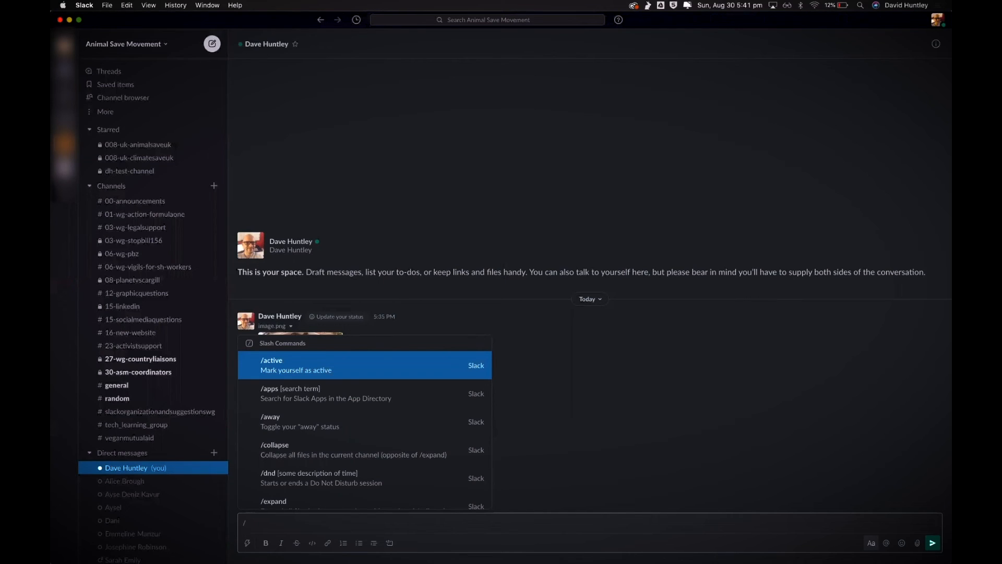
pyautogui.write('gi')
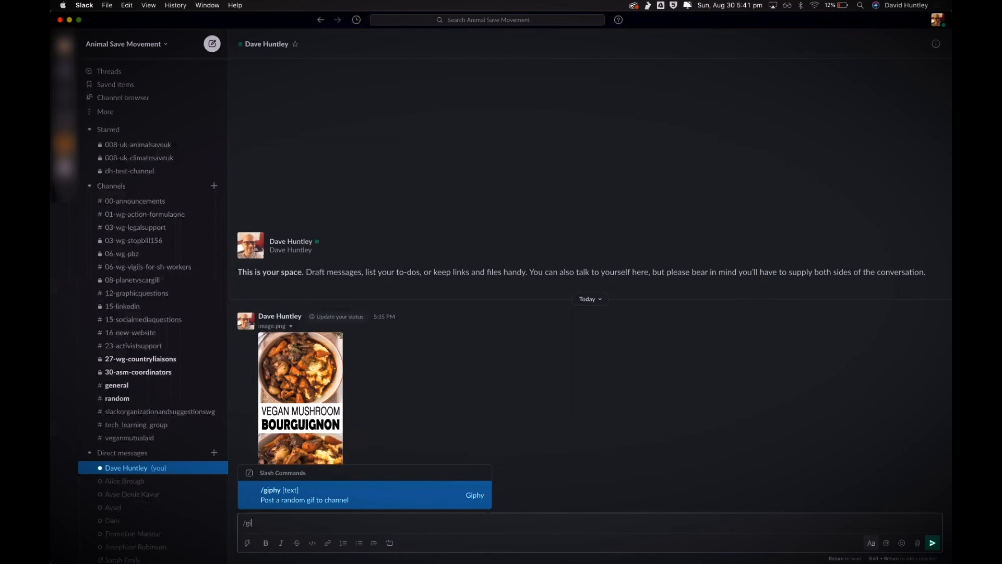
pyautogui.press('Tab')
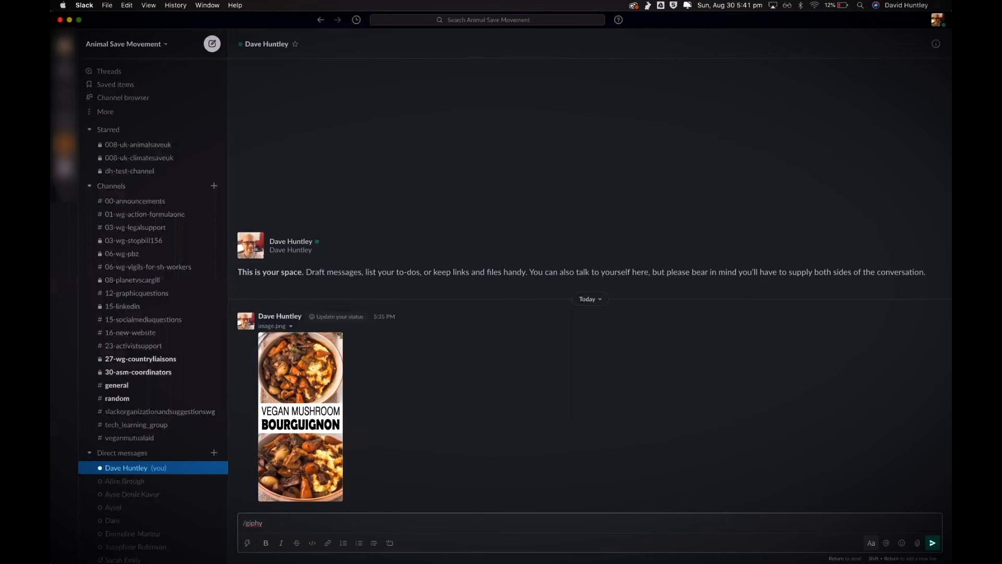
pyautogui.write('vegan')
pyautogui.press('Return')
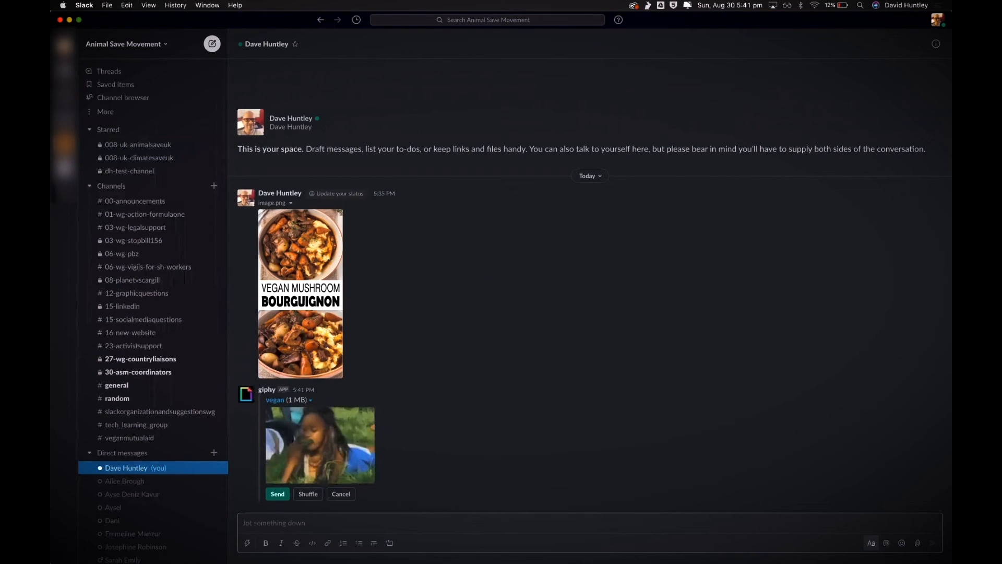
pyautogui.click(276, 496)
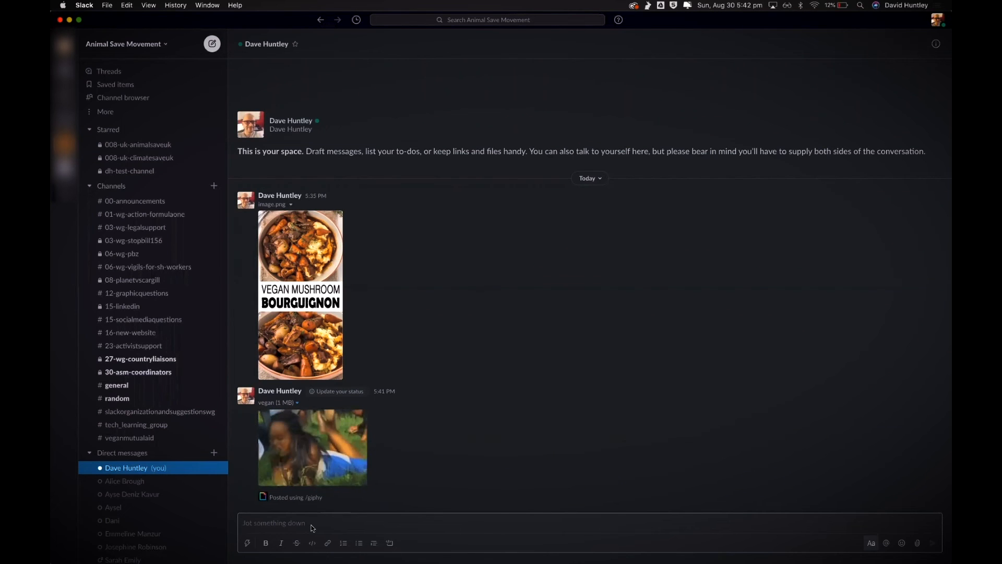
# Examine the available slash commands from the message box, including those of installed apps, and dismiss the list
pyautogui.write('/')
pyautogui.scroll(-1, 347, 445)
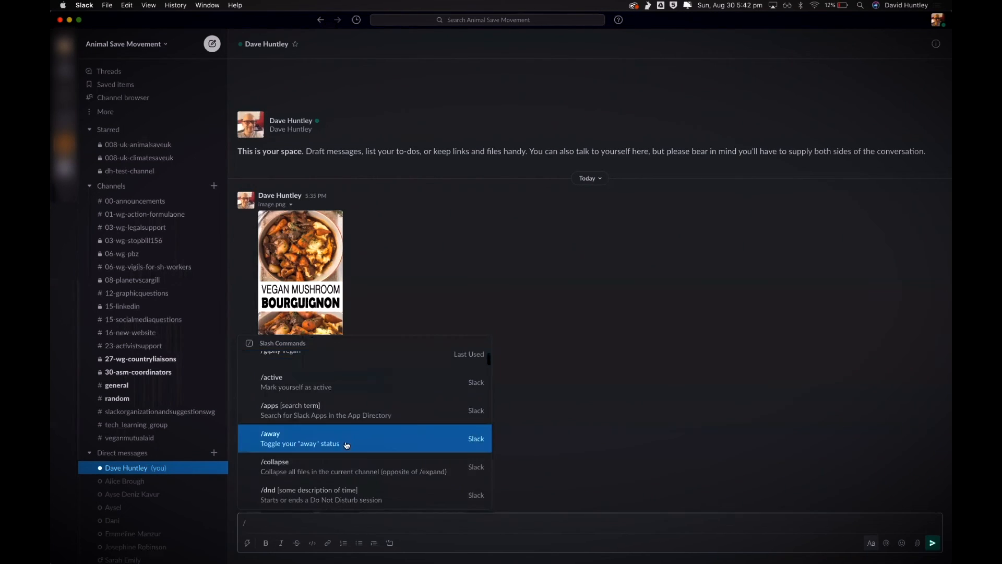
pyautogui.scroll(1, 348, 445)
pyautogui.scroll(-5, 348, 446)
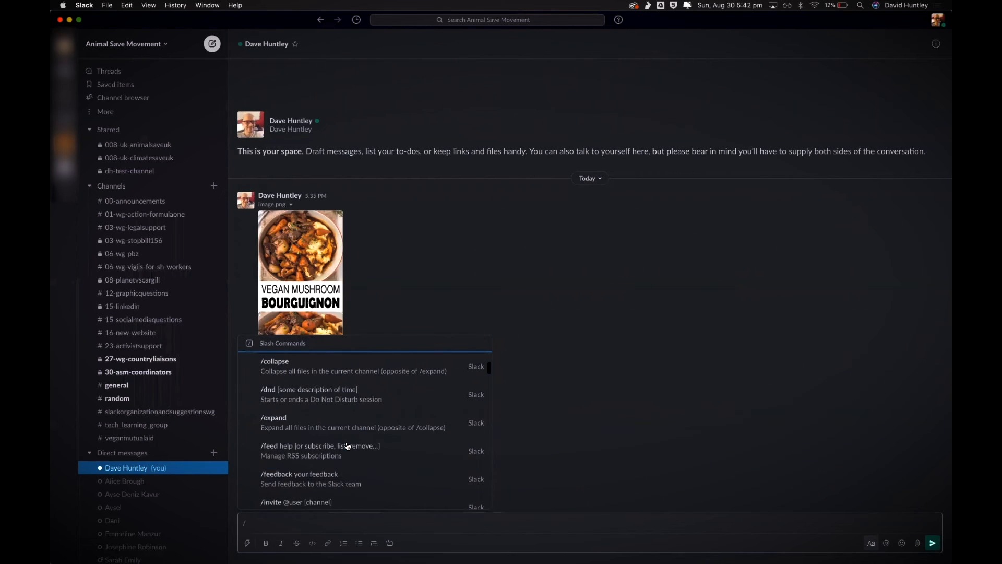
pyautogui.scroll(-2, 348, 446)
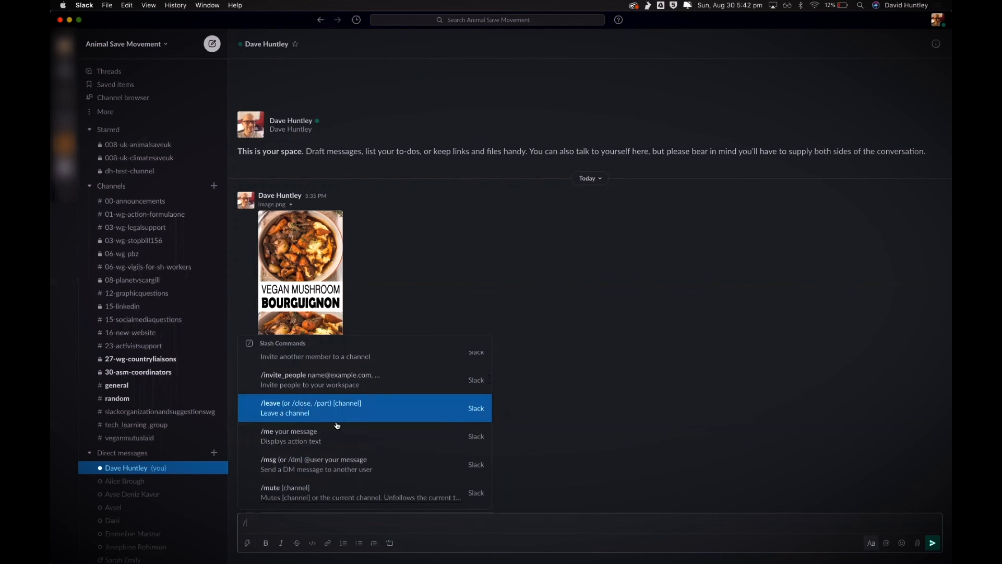
pyautogui.scroll(-3, 381, 430)
pyautogui.scroll(-3, 382, 432)
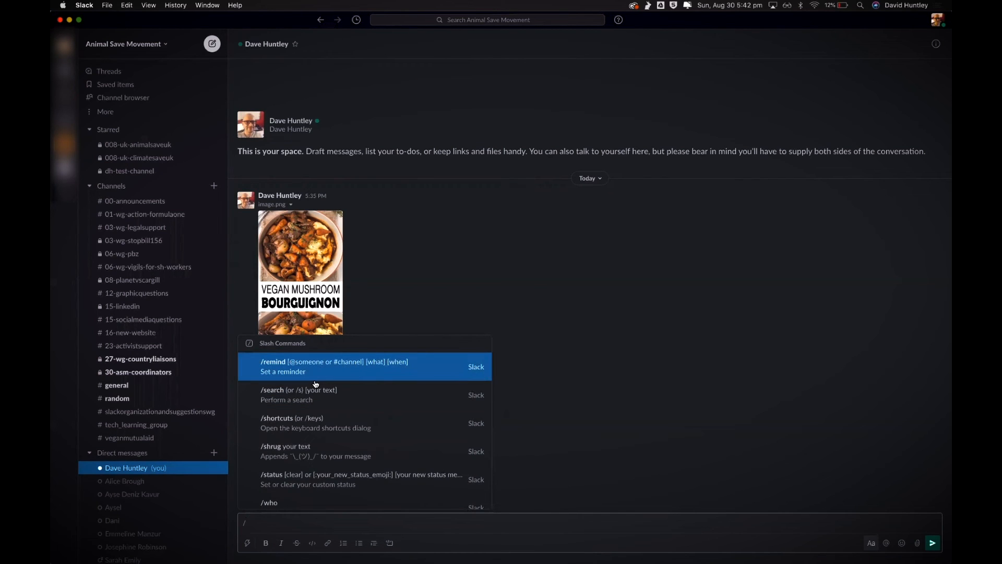
pyautogui.scroll(-4, 366, 443)
pyautogui.scroll(-5, 366, 443)
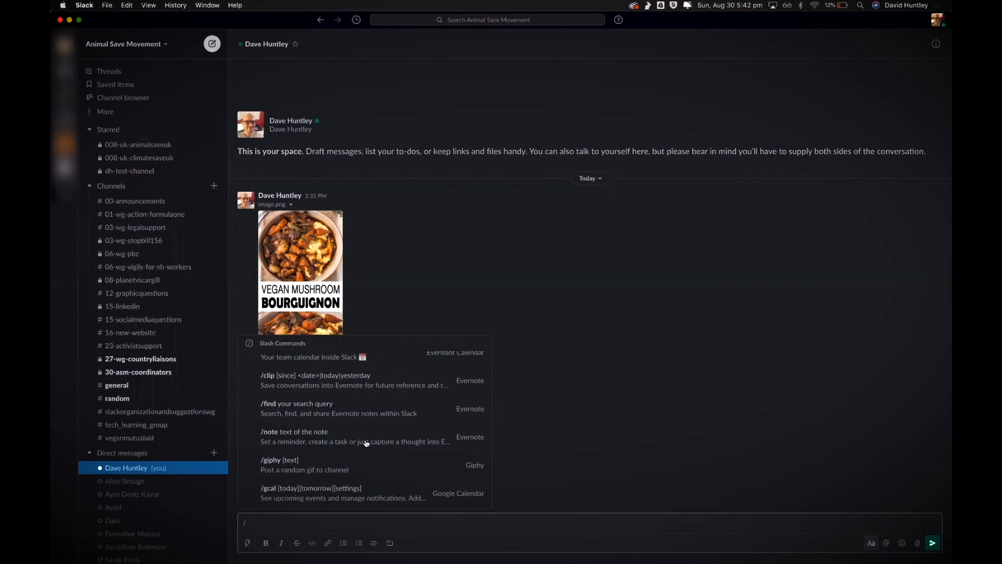
pyautogui.scroll(-4, 366, 443)
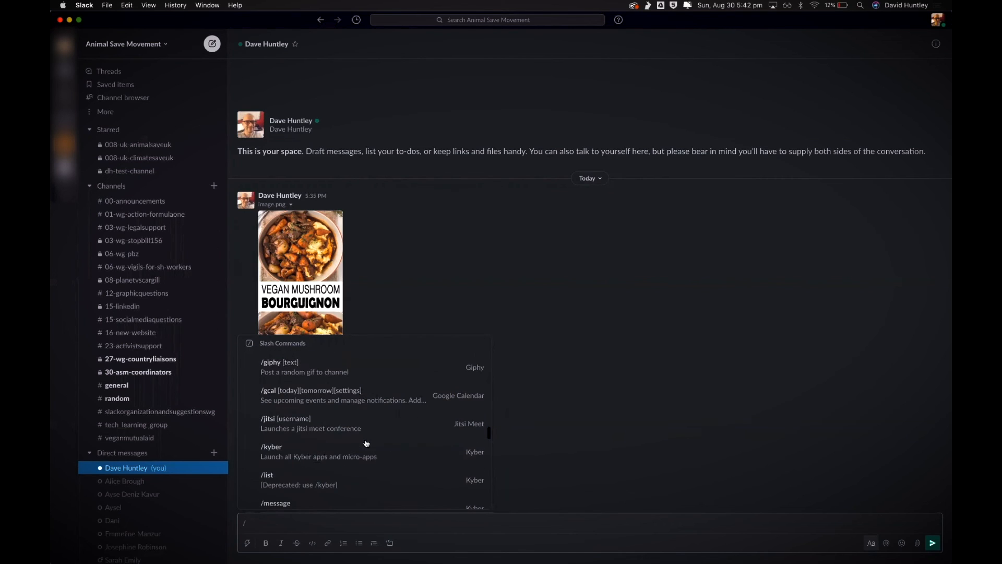
pyautogui.scroll(-3, 366, 443)
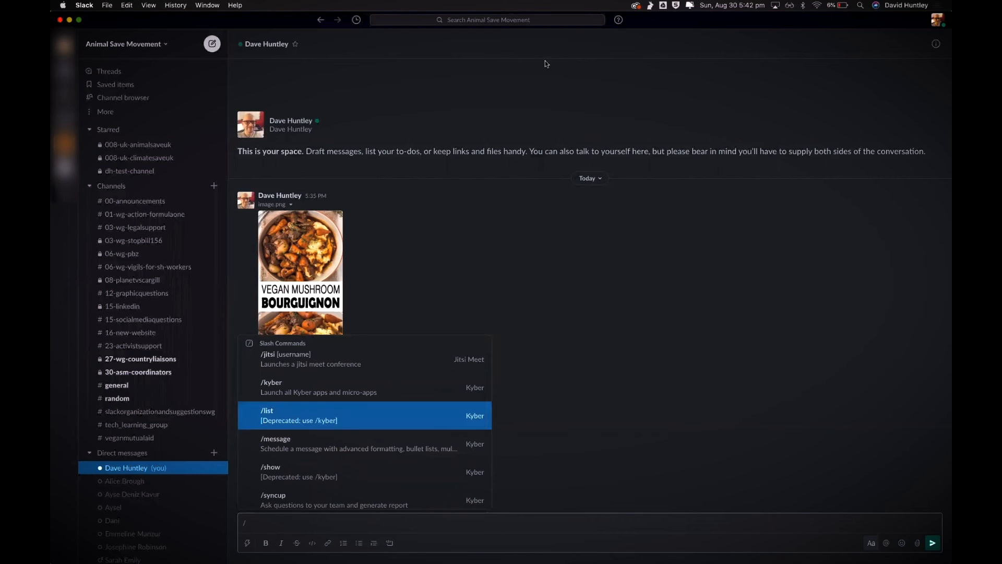
pyautogui.click(520, 171)
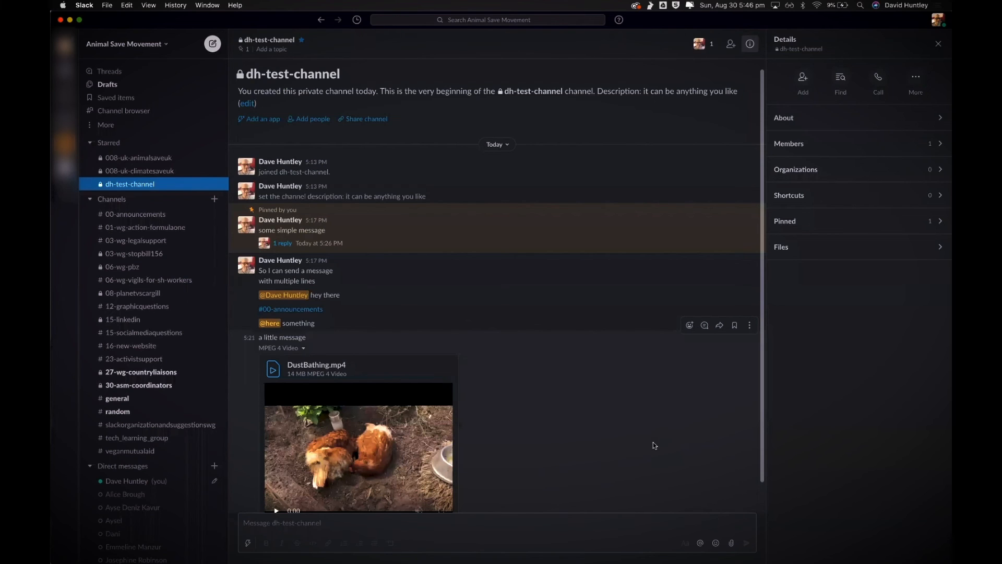
# Search the workspace's messages and files for "cargill" and close the search results
pyautogui.scroll(-2, 605, 407)
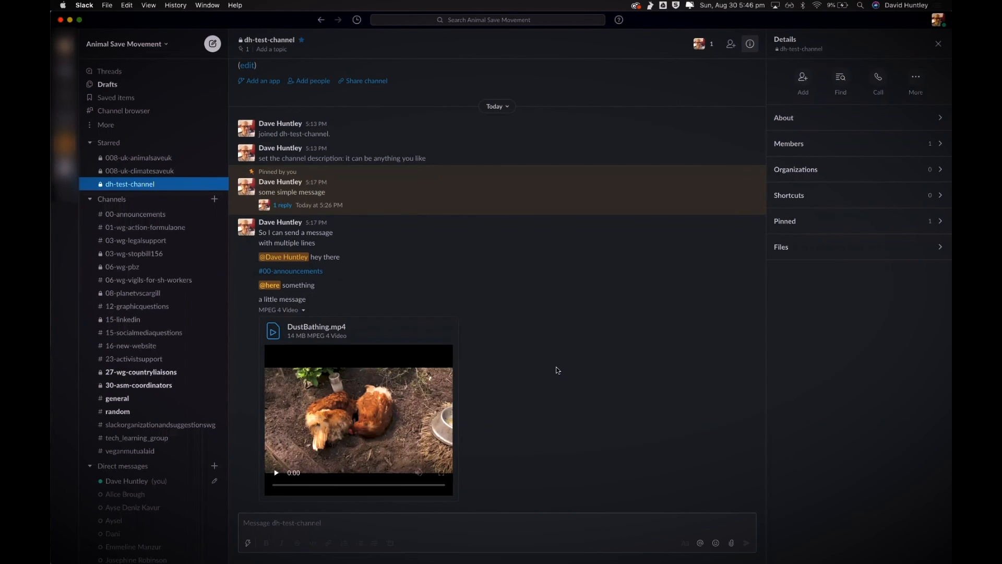
pyautogui.click(510, 21)
pyautogui.write('cargill')
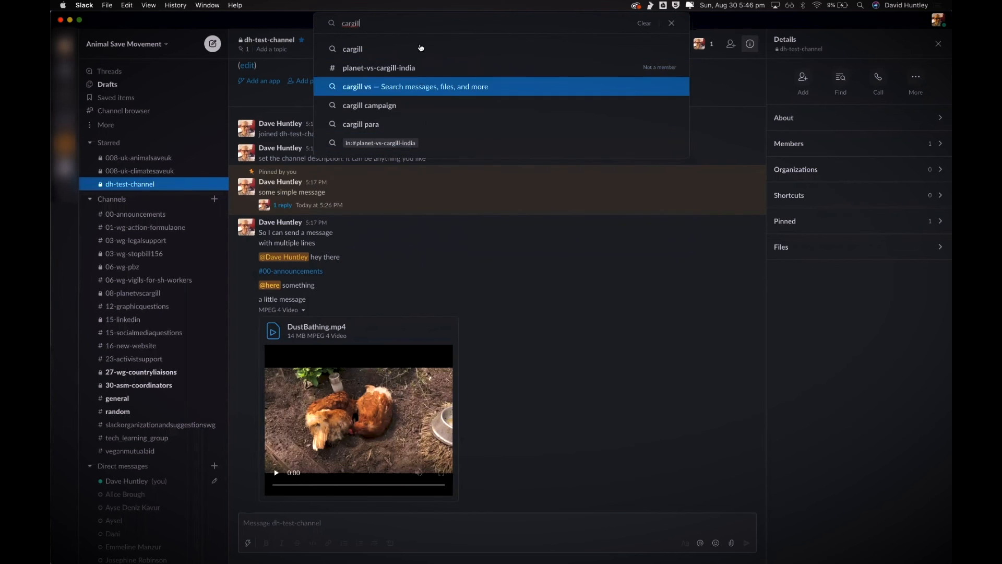
pyautogui.press('Up')
pyautogui.press('Up')
pyautogui.press('Up')
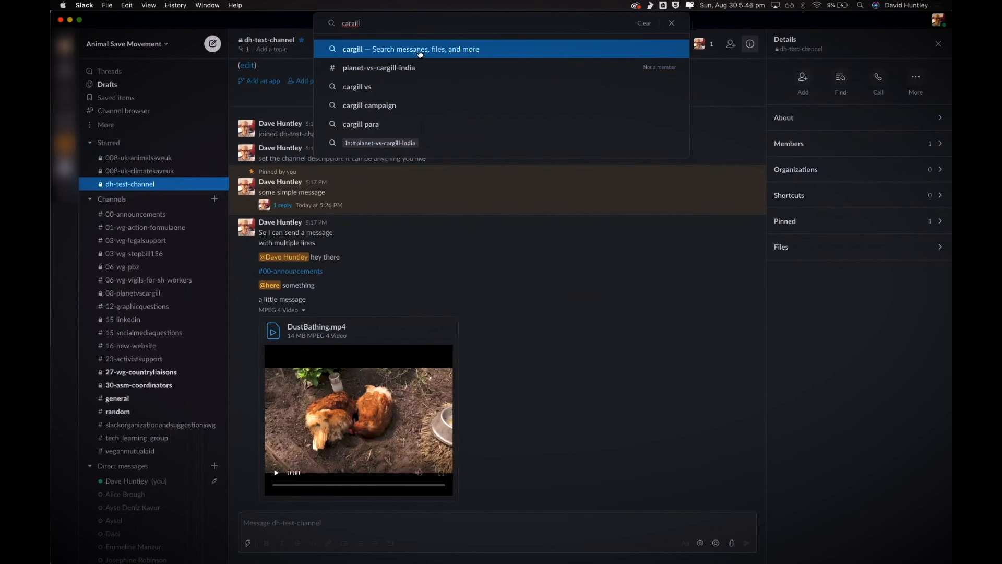
pyautogui.click(419, 52)
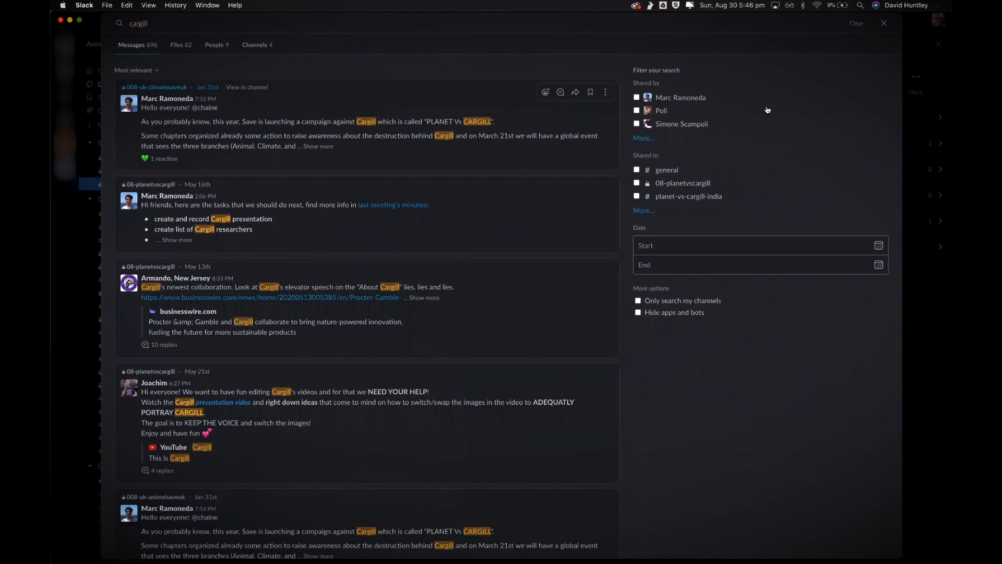
pyautogui.click(884, 23)
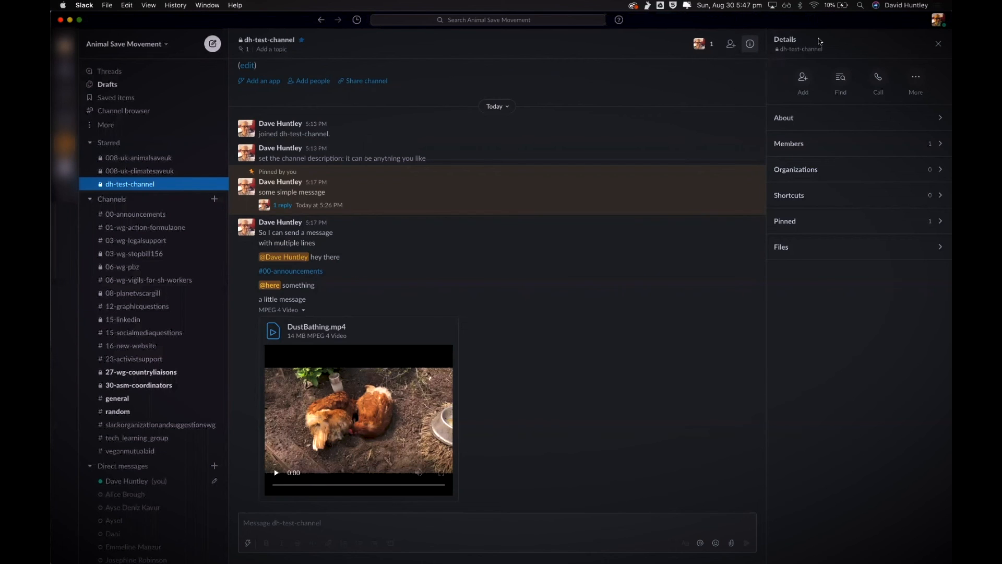
# Search within dh-test-channel only for "little" and close the search results
pyautogui.click(841, 78)
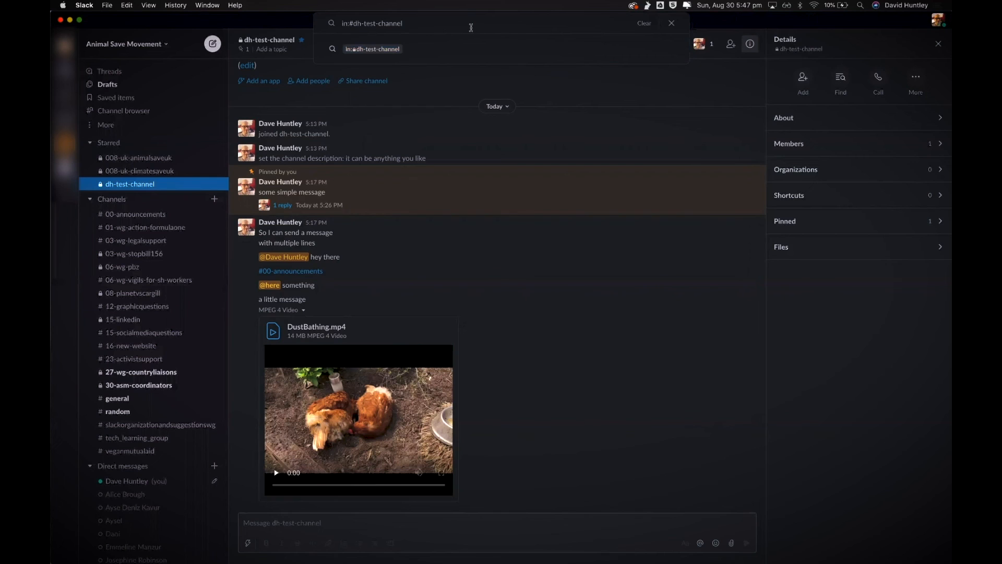
pyautogui.moveTo(410, 25); pyautogui.dragTo(319, 29)
pyautogui.click(442, 23)
pyautogui.write('little')
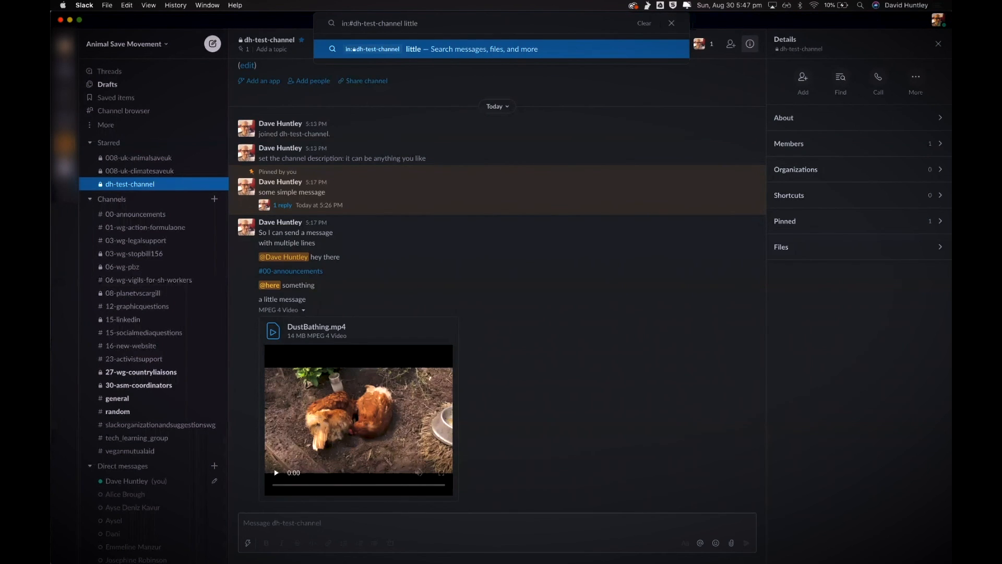
pyautogui.click(353, 49)
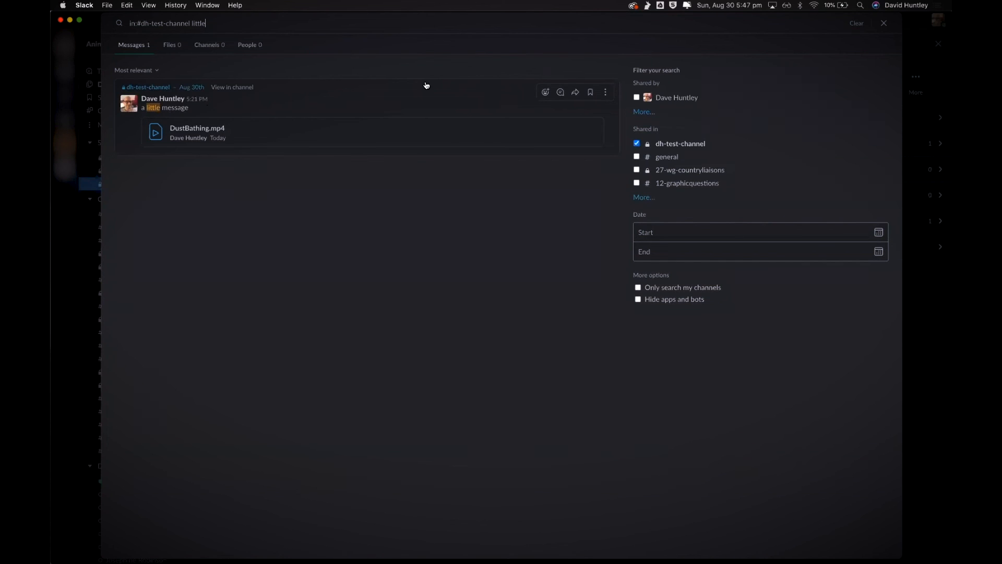
pyautogui.click(884, 24)
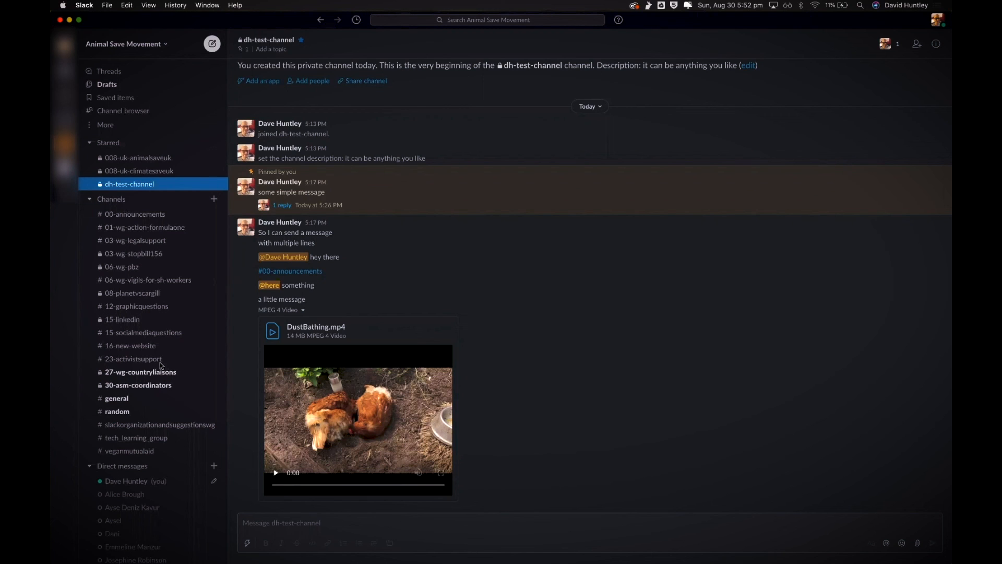
# Collapse the channel list and create a new sidebar section named "Projects" with the fire emoji
pyautogui.scroll(-2, 161, 365)
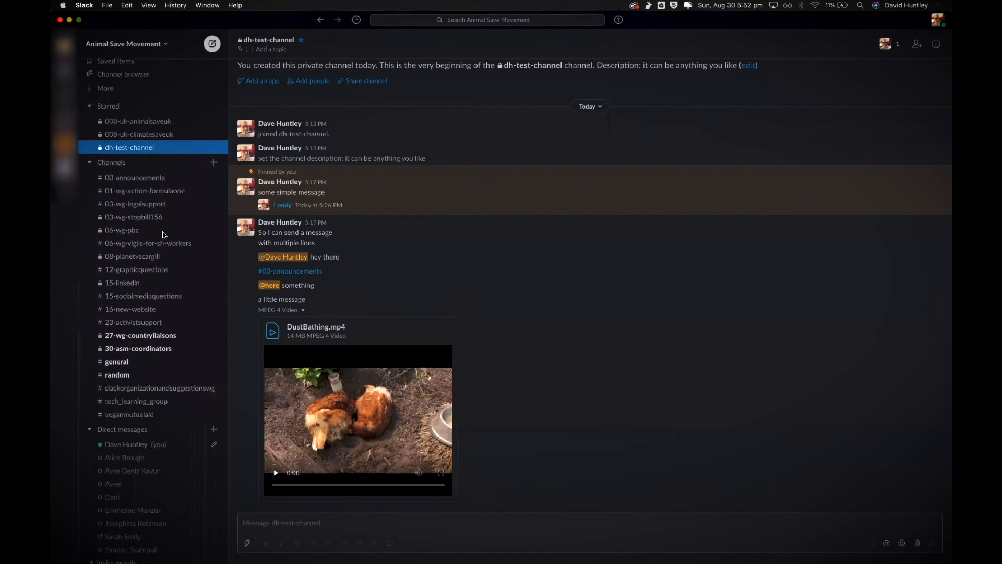
pyautogui.click(115, 163)
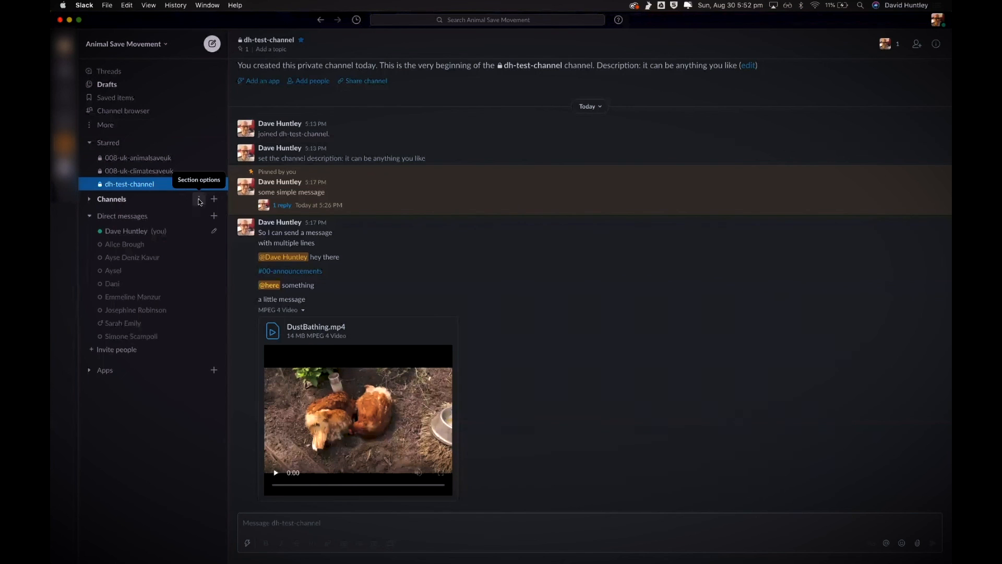
pyautogui.click(199, 200)
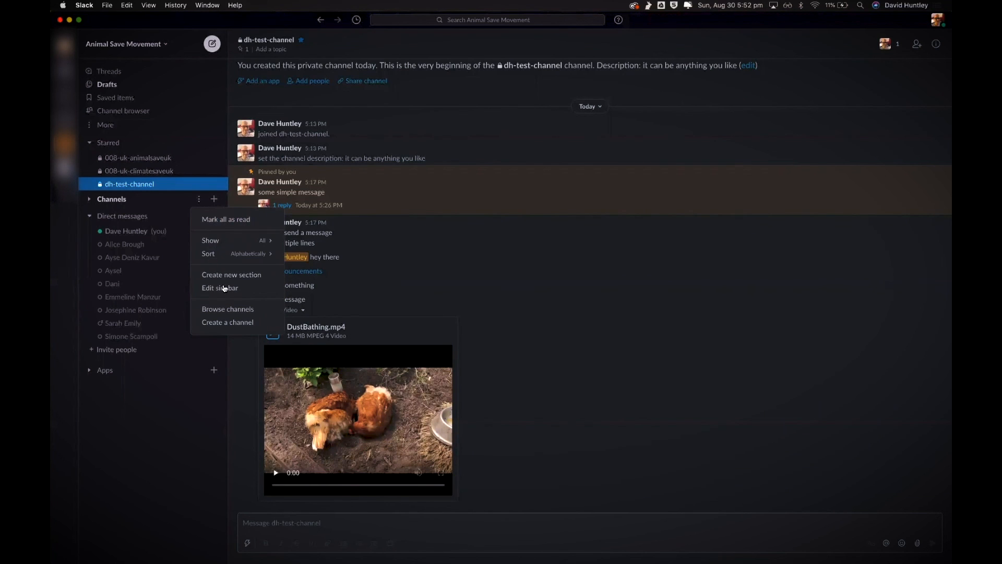
pyautogui.click(250, 277)
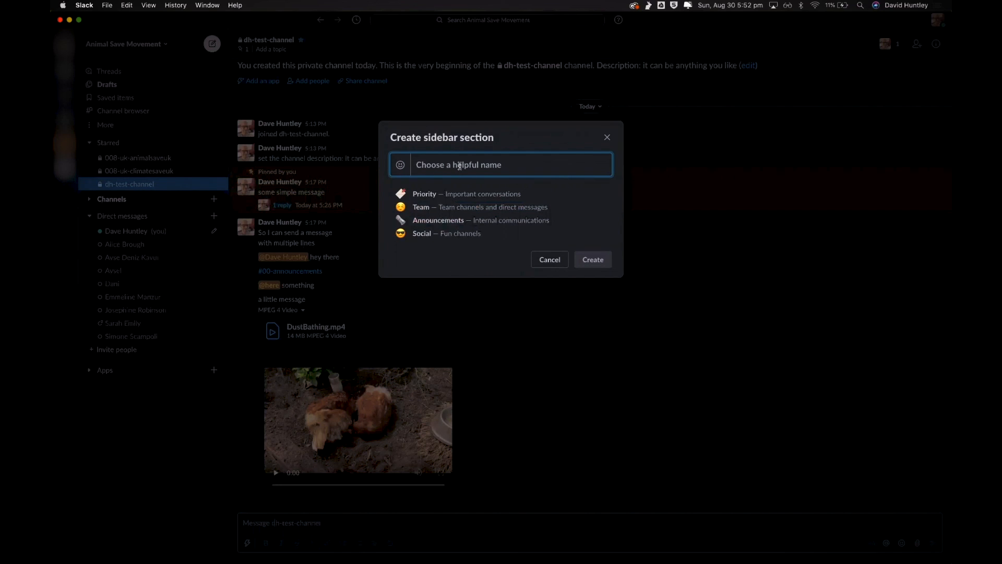
pyautogui.write('Projects')
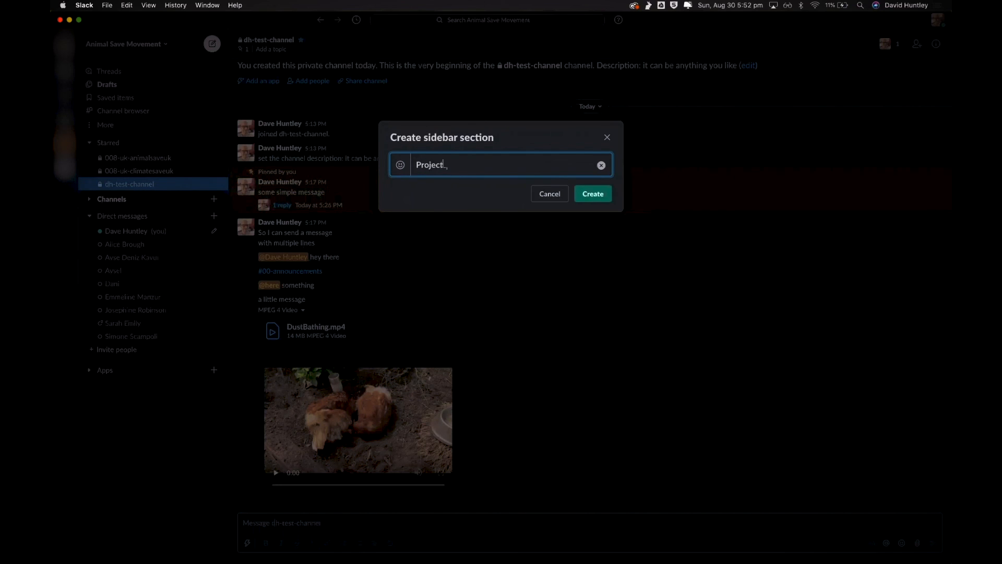
pyautogui.click(401, 165)
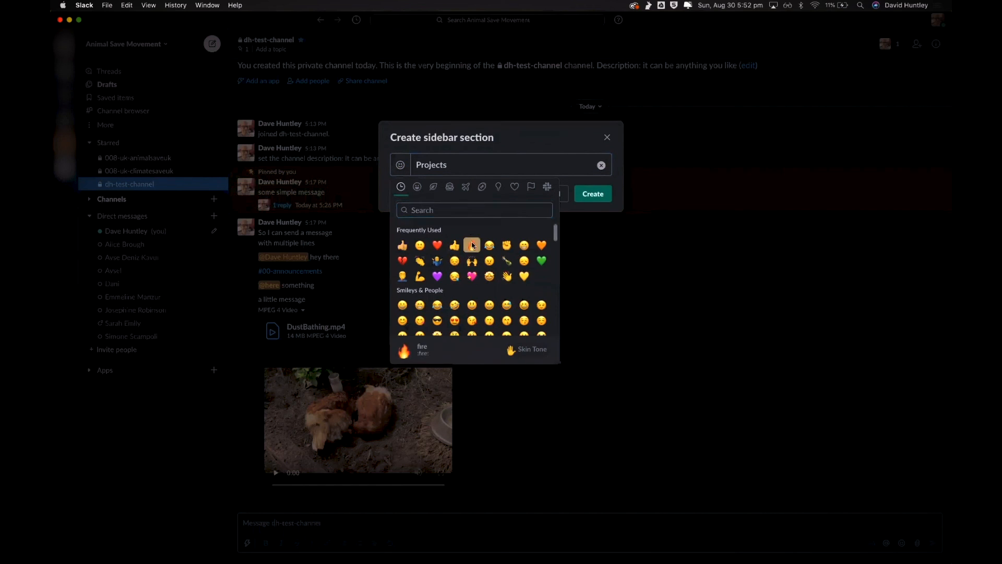
pyautogui.click(472, 245)
pyautogui.click(590, 193)
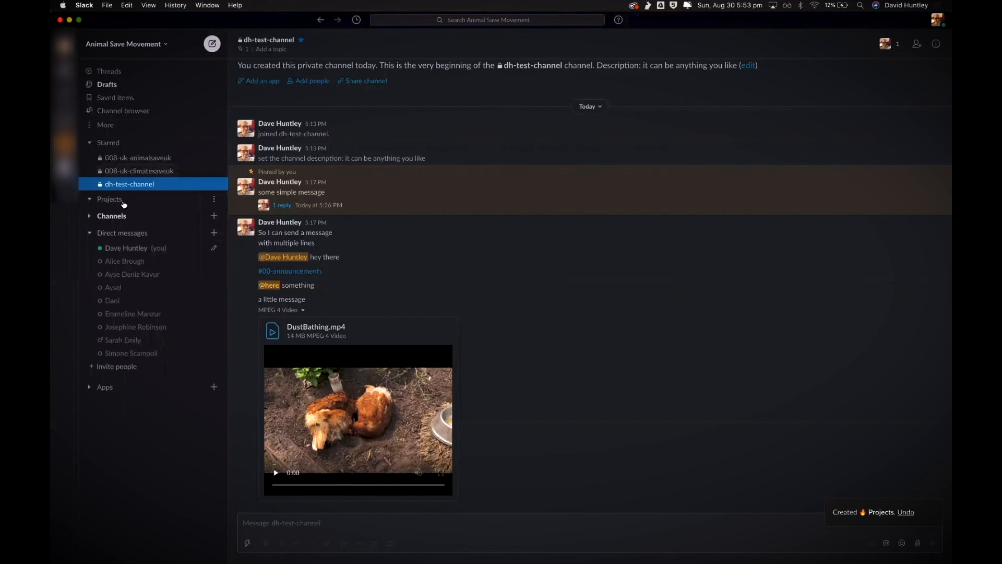
# Expand the channel list and move 01-wg-action-formulaone, 03-wg-stopbill156 and 06-wg-vigils-for-sh-workers into the Projects section
pyautogui.click(90, 217)
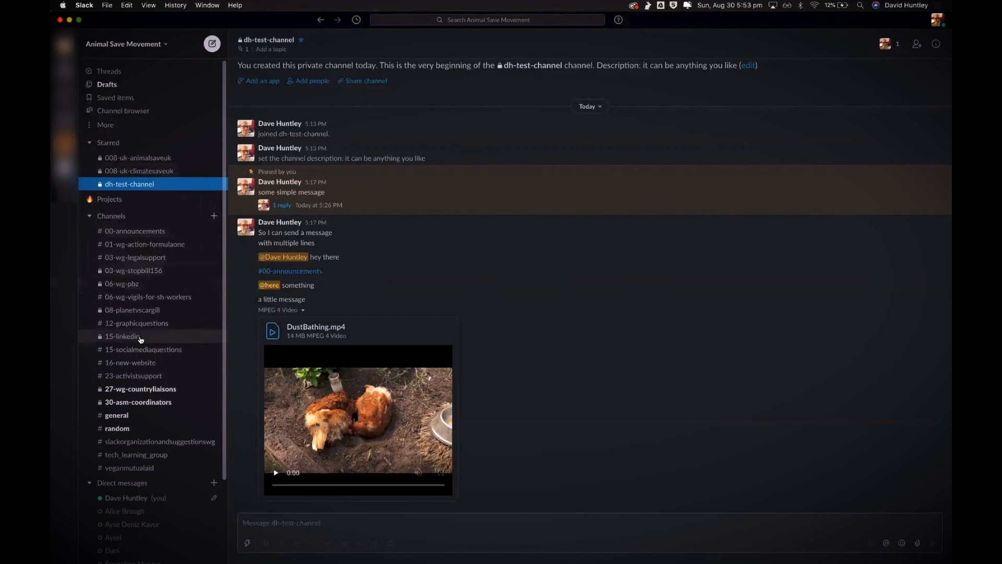
pyautogui.moveTo(132, 249); pyautogui.dragTo(116, 202)
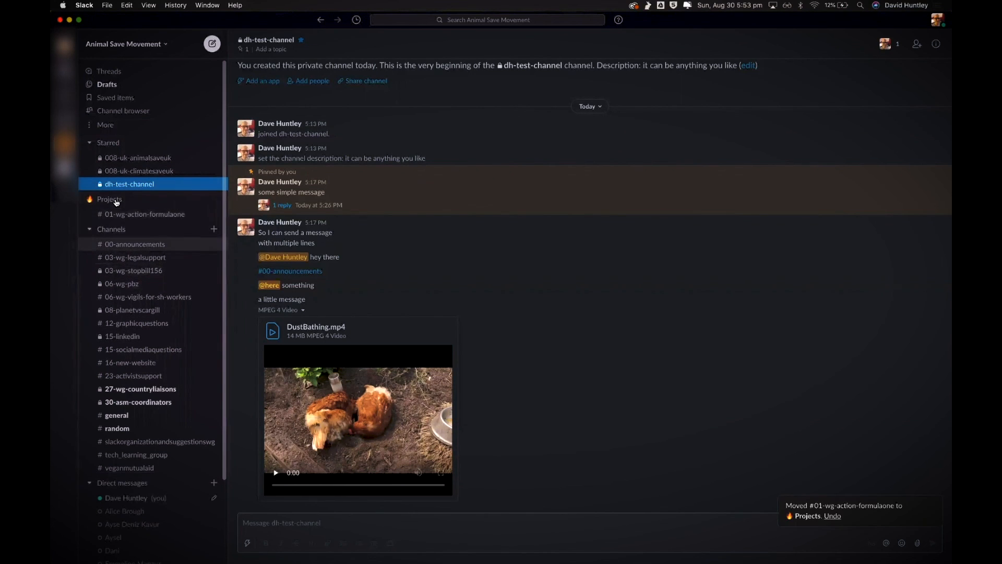
pyautogui.moveTo(135, 270); pyautogui.dragTo(118, 203)
pyautogui.moveTo(152, 297); pyautogui.dragTo(116, 201)
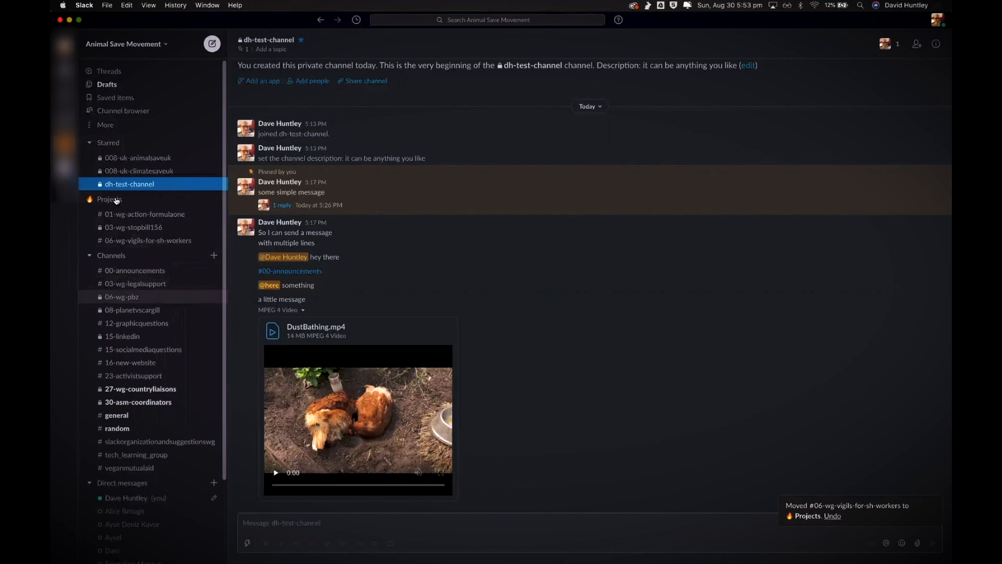